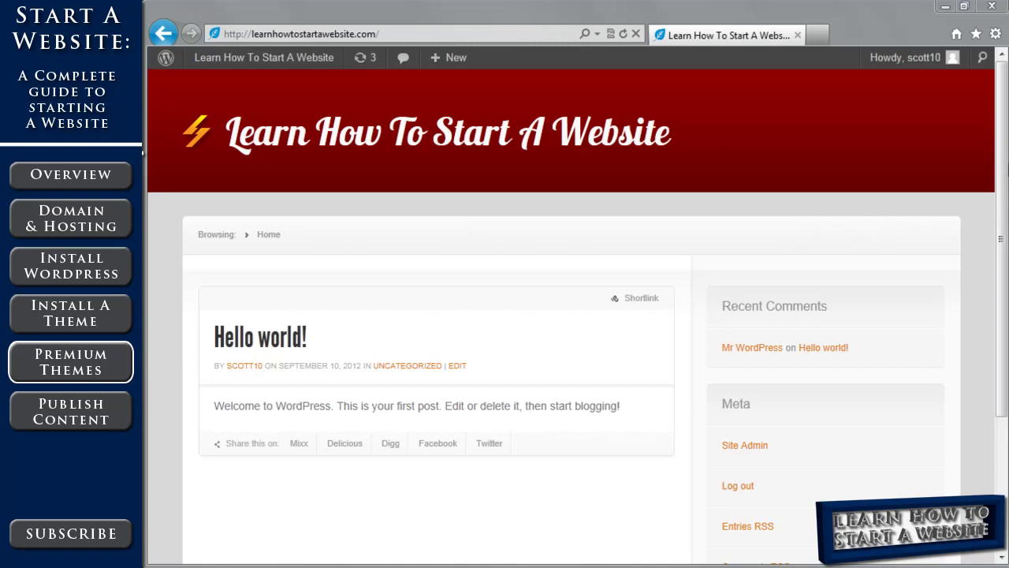
# Go to the Elegant Themes site through learnhowtostartawebsite.com/elegant.
pyautogui.moveTo(1002, 162)
pyautogui.mouseDown()
pyautogui.moveTo(1002, 195)
pyautogui.moveTo(999, 154)
pyautogui.mouseUp()
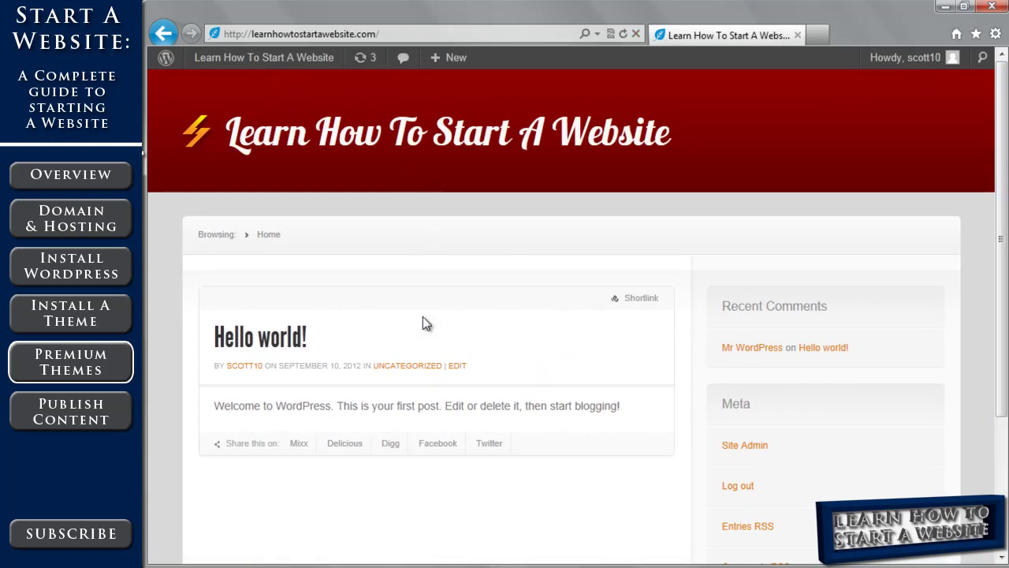
pyautogui.click(387, 34)
pyautogui.click(388, 35)
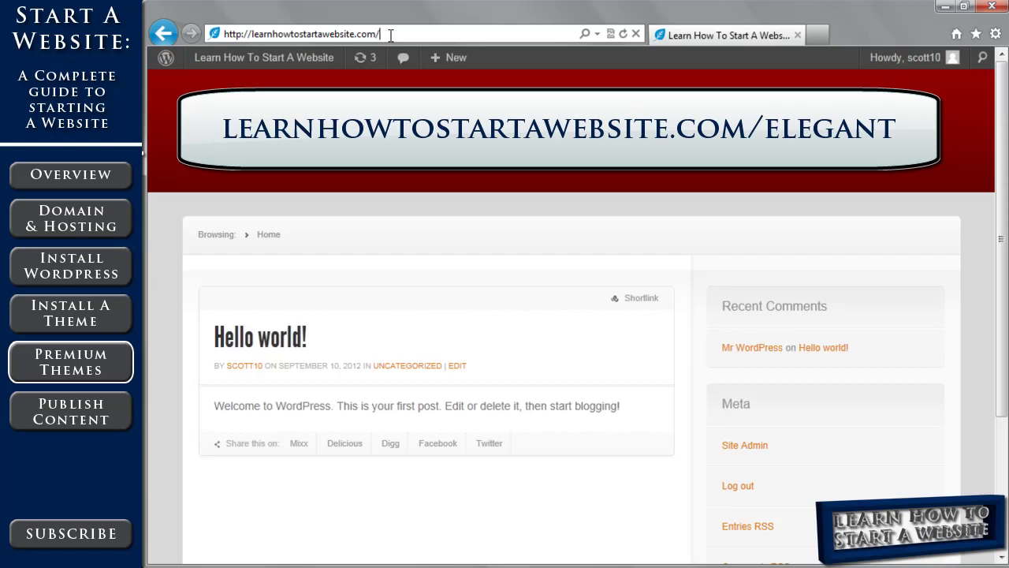
pyautogui.write('elega')
pyautogui.press('Return')
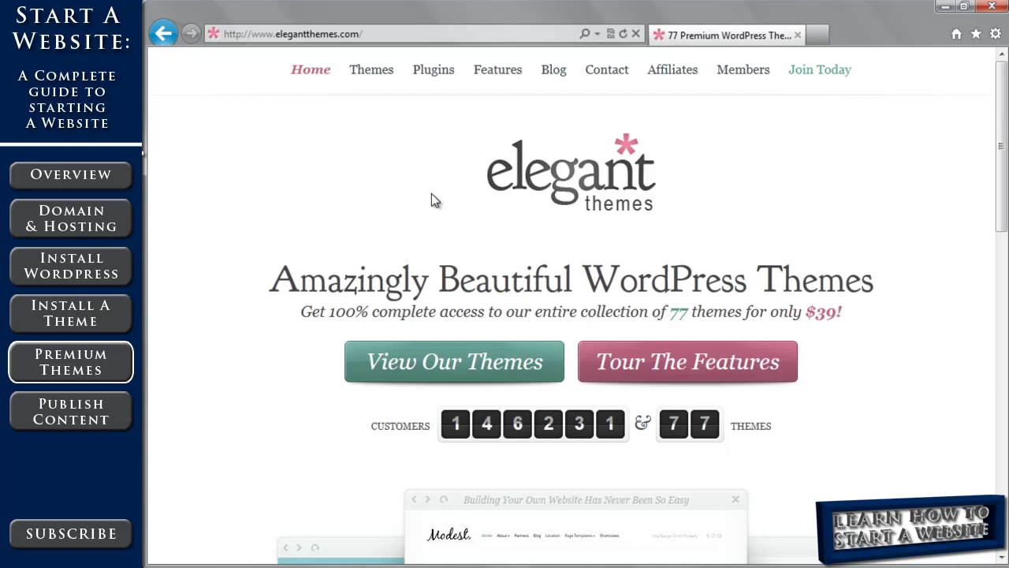
# Open the WordPress themes gallery and look over the first themes and the category list.
pyautogui.click(421, 366)
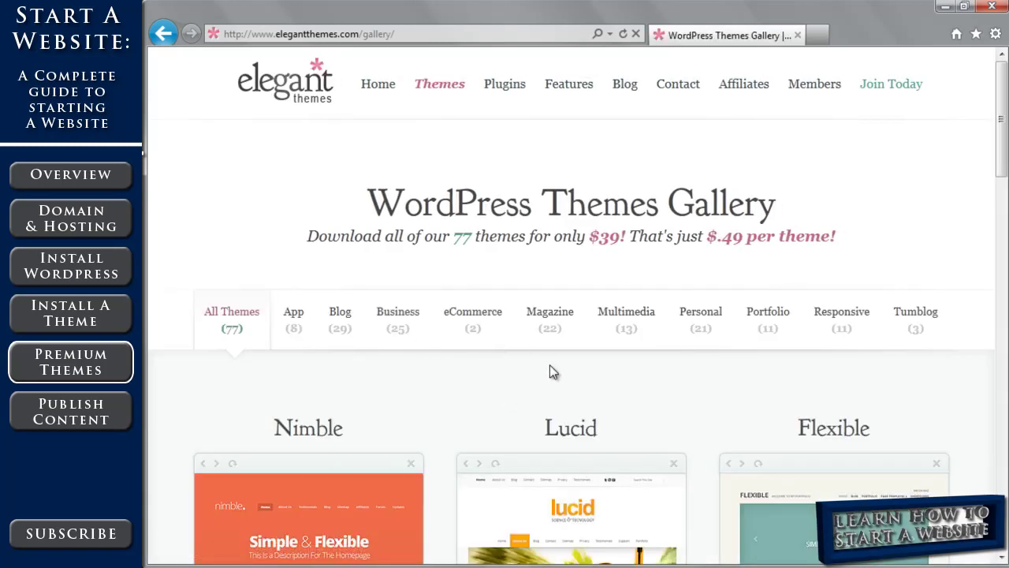
pyautogui.moveTo(1001, 119); pyautogui.dragTo(1003, 179)
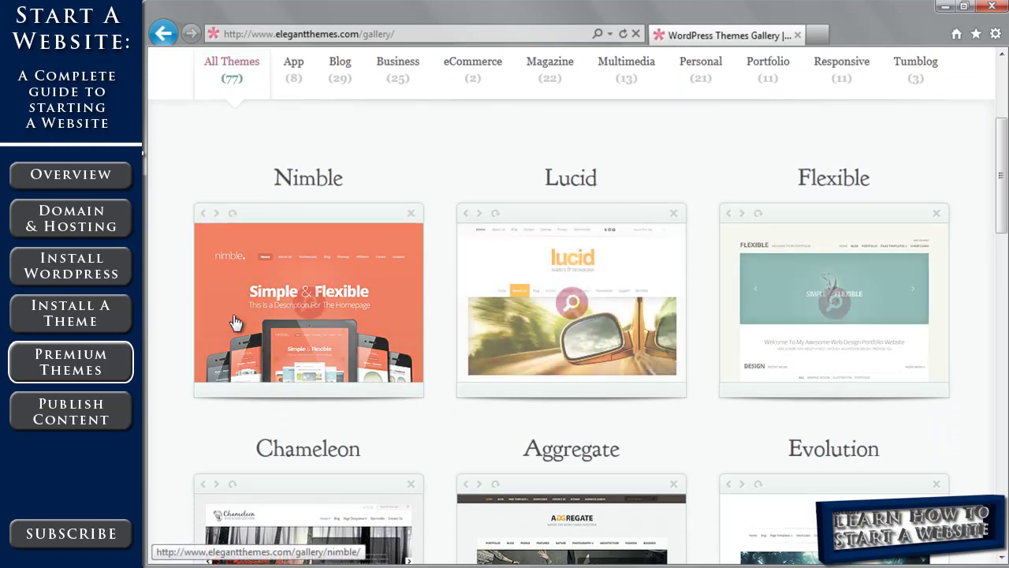
pyautogui.moveTo(1000, 210); pyautogui.dragTo(1001, 195)
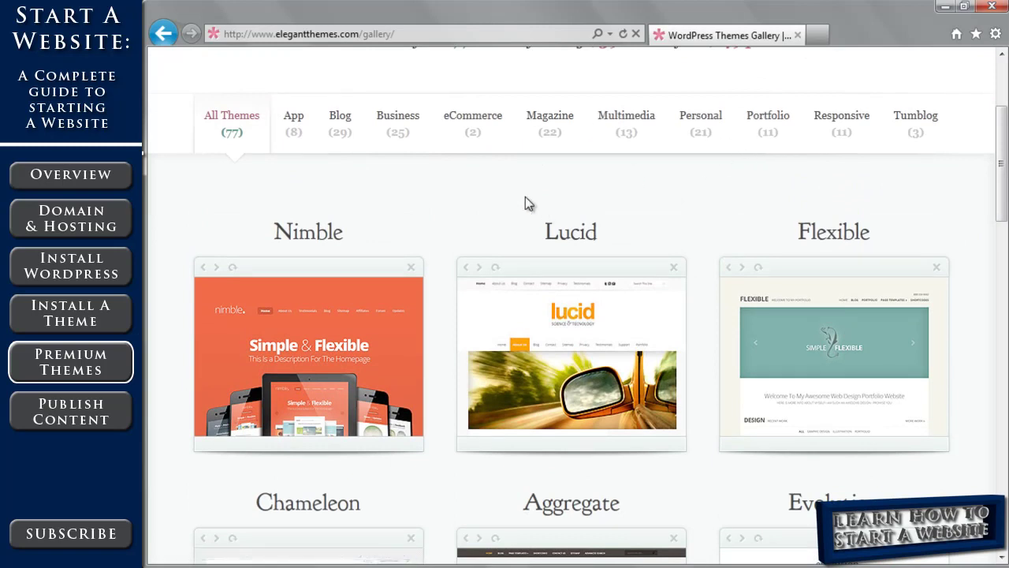
# Filter the gallery to the Business category and browse the themes on page 2.
pyautogui.click(406, 135)
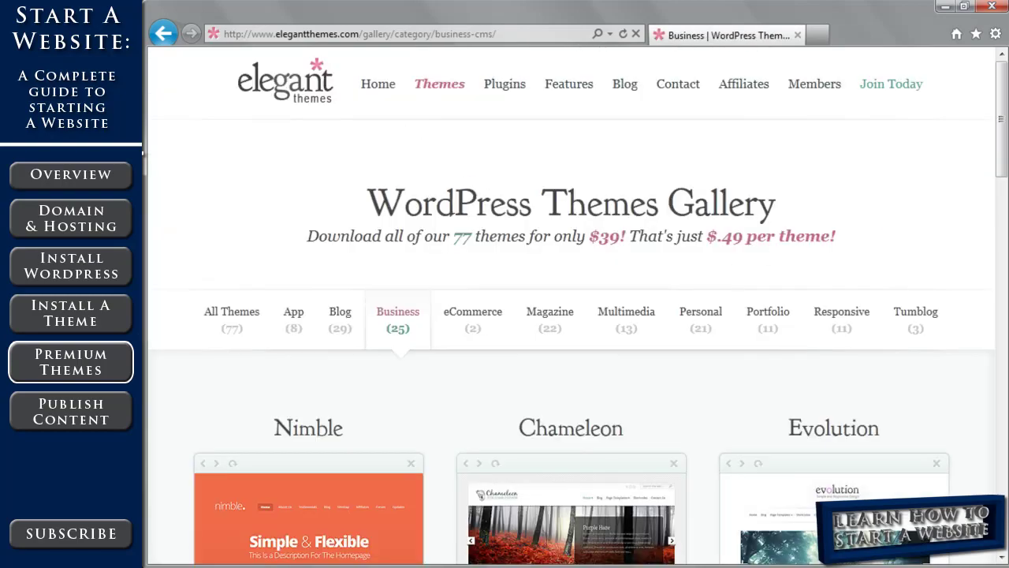
pyautogui.moveTo(1005, 99); pyautogui.dragTo(1006, 422)
pyautogui.click(556, 394)
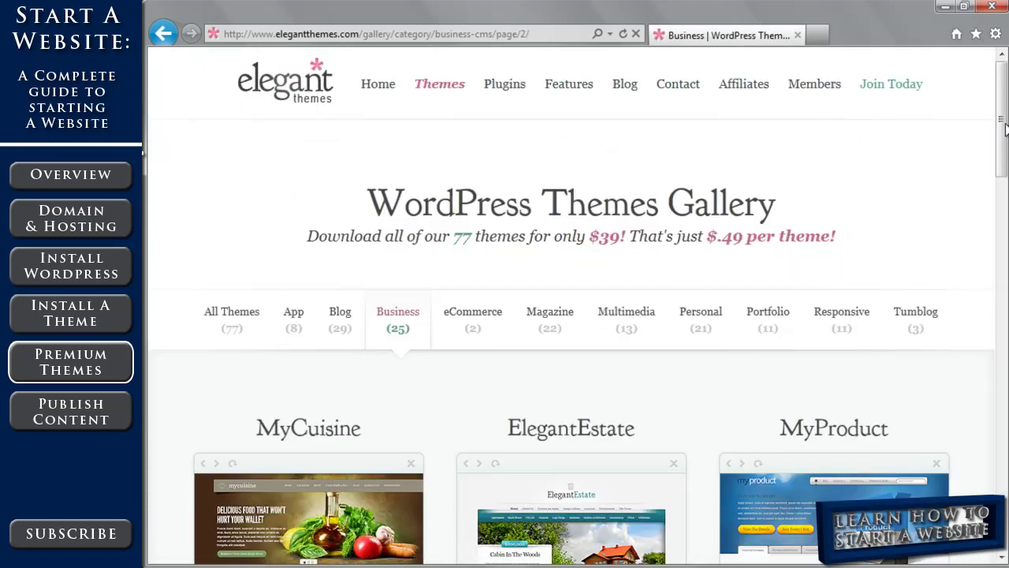
pyautogui.moveTo(1005, 130); pyautogui.dragTo(1004, 183)
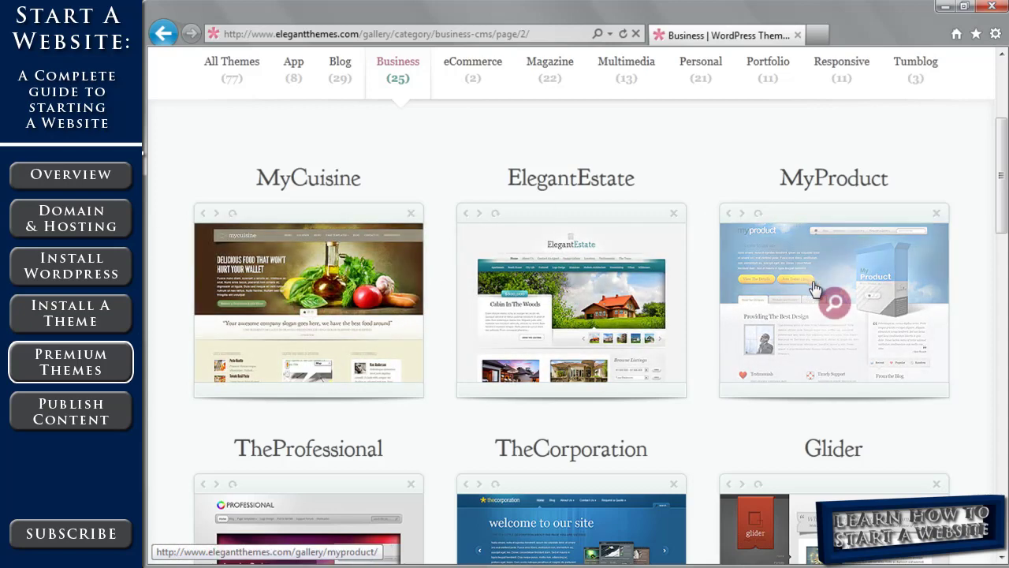
# Open the MyProduct theme's live demo, look through its home and Blog pages, and minimize the demo window.
pyautogui.click(815, 289)
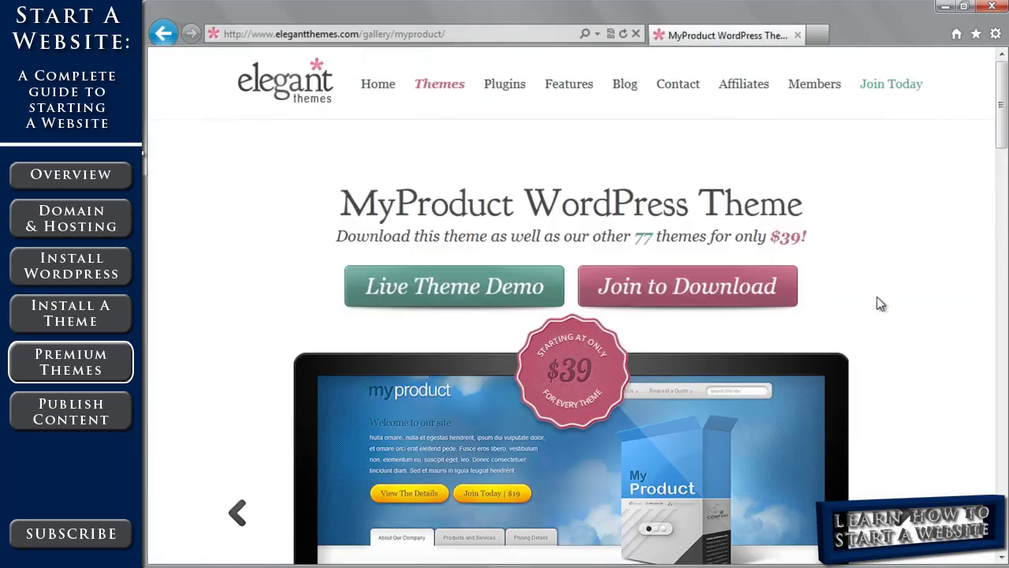
pyautogui.click(435, 287)
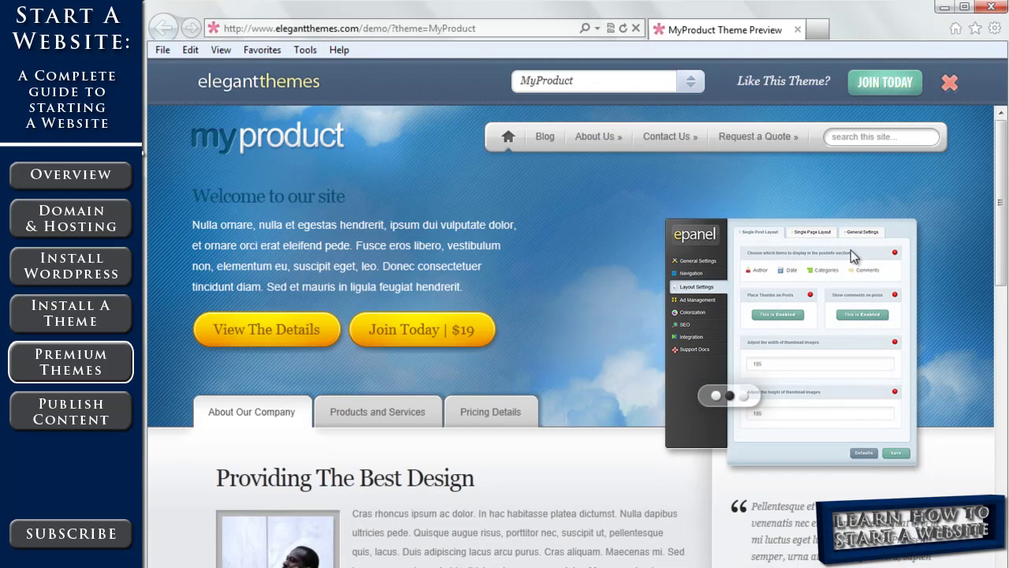
pyautogui.scroll(-1, 985, 171)
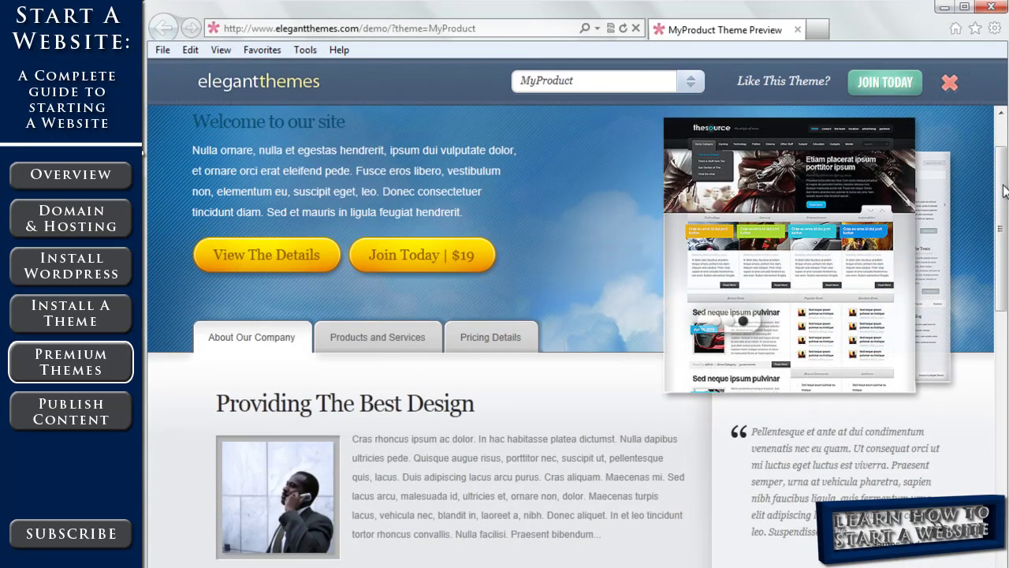
pyautogui.scroll(-3, 1006, 263)
pyautogui.scroll(2, 1006, 262)
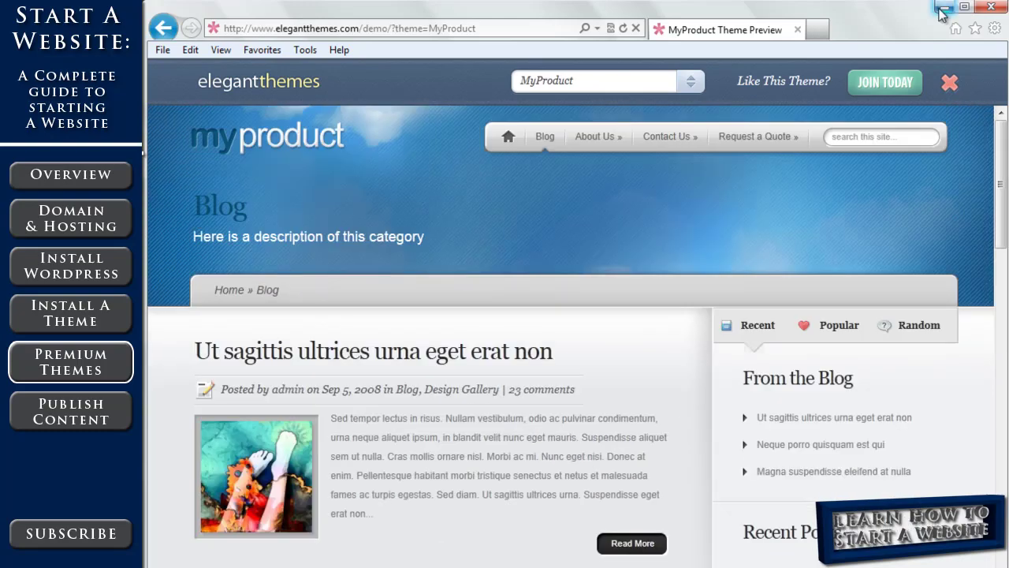
pyautogui.click(942, 8)
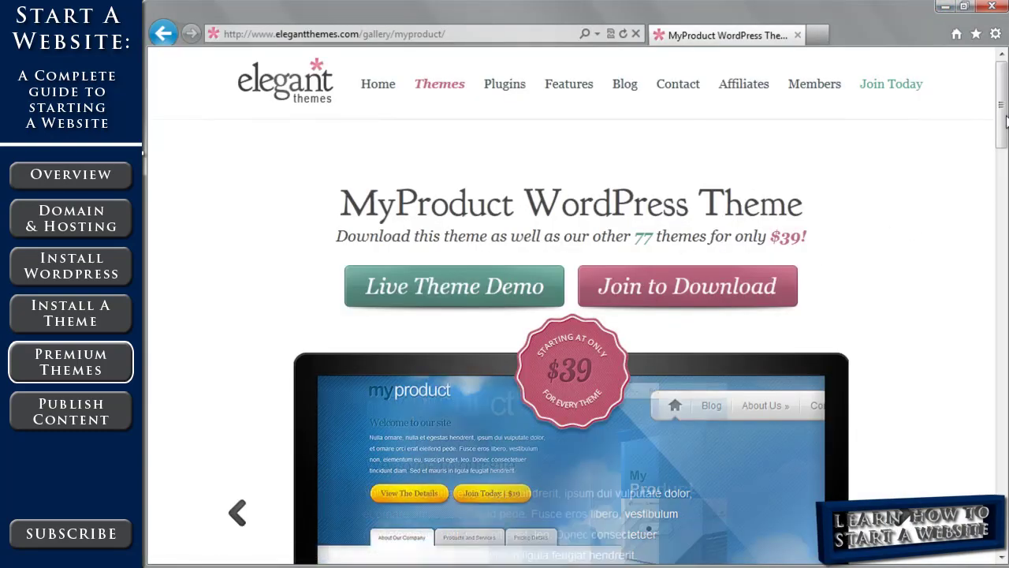
# Look over the MyProduct theme's description page and return to the full themes gallery.
pyautogui.scroll(-1, 1006, 138)
pyautogui.scroll(-3, 1006, 138)
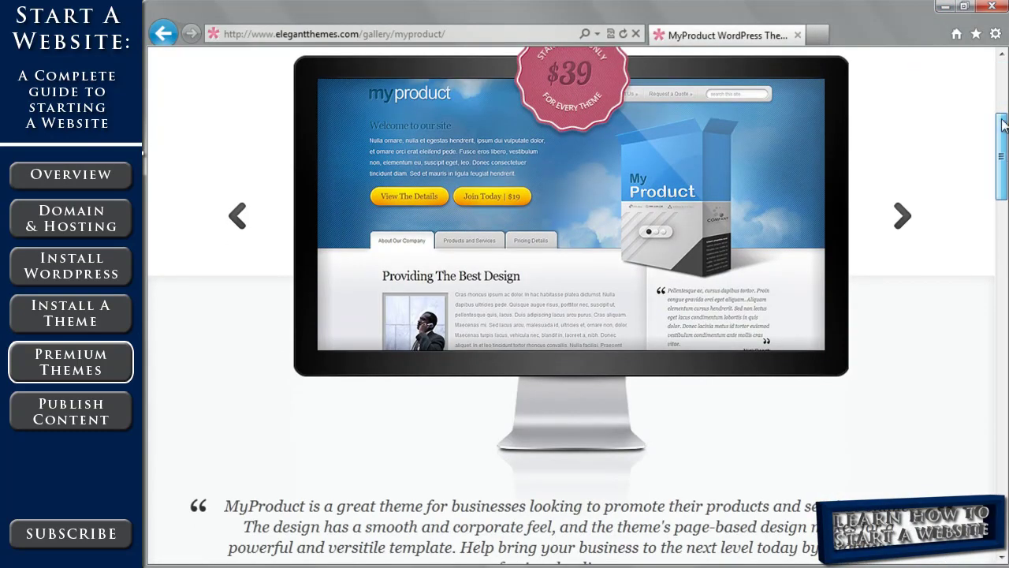
pyautogui.scroll(4, 1003, 127)
pyautogui.click(426, 91)
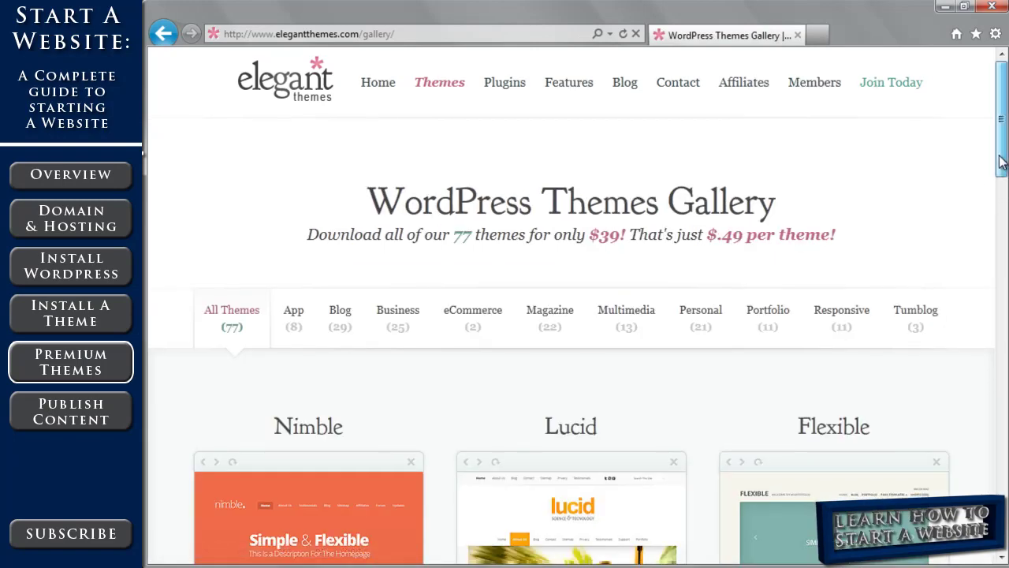
pyautogui.moveTo(1001, 162)
pyautogui.mouseDown()
pyautogui.moveTo(1003, 227)
pyautogui.moveTo(1002, 156)
pyautogui.mouseUp()
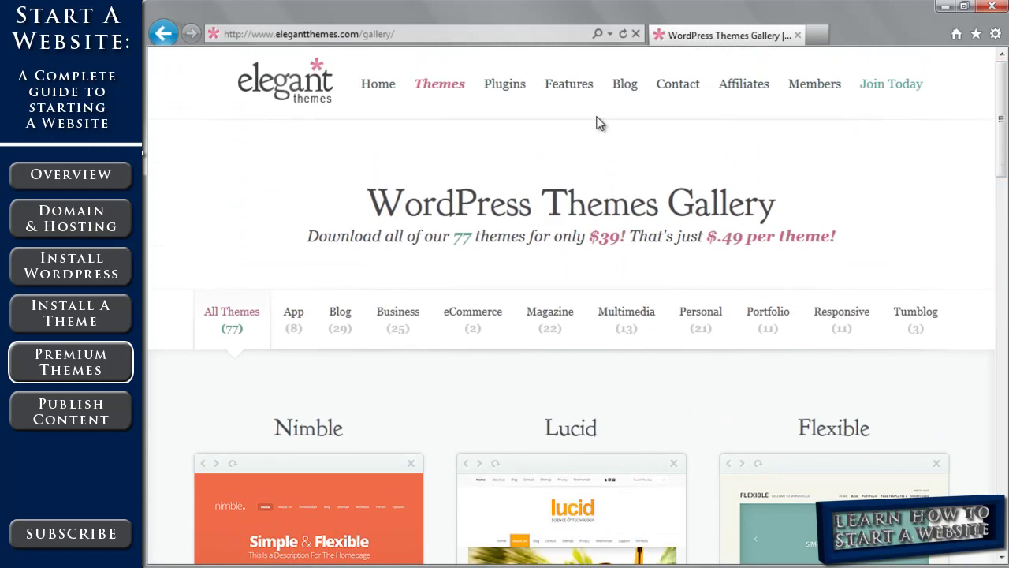
# Open the premium plugins page and examine the HandHeld Mobile Plugin and Elegant Page Builder offerings.
pyautogui.click(516, 89)
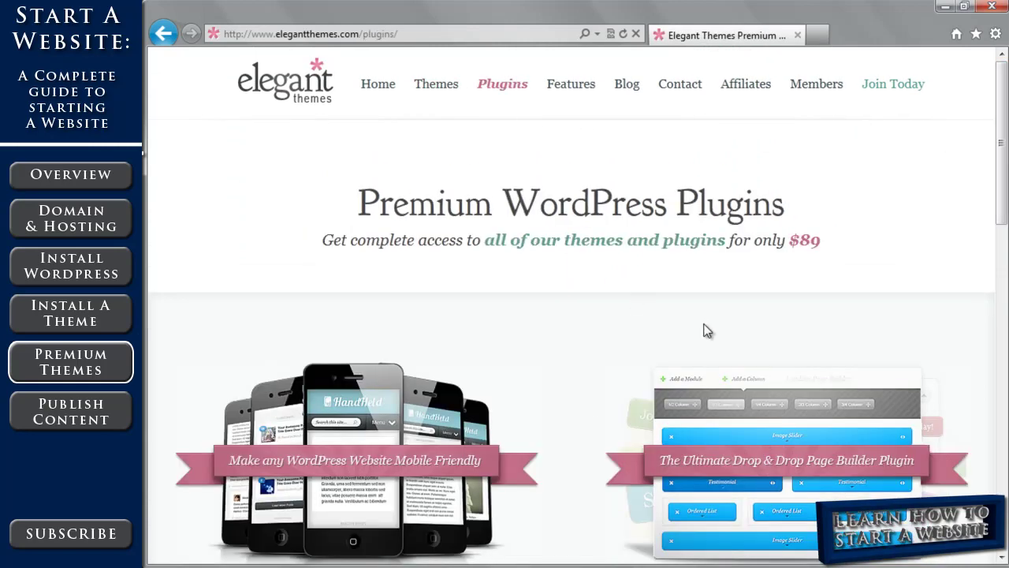
pyautogui.moveTo(1002, 126); pyautogui.dragTo(998, 227)
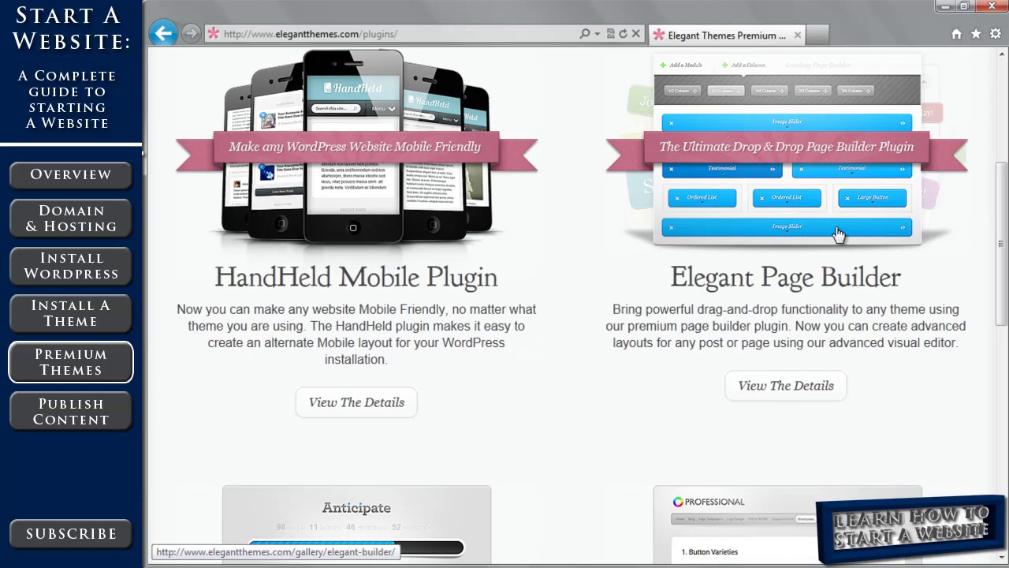
pyautogui.moveTo(1003, 223); pyautogui.dragTo(996, 197)
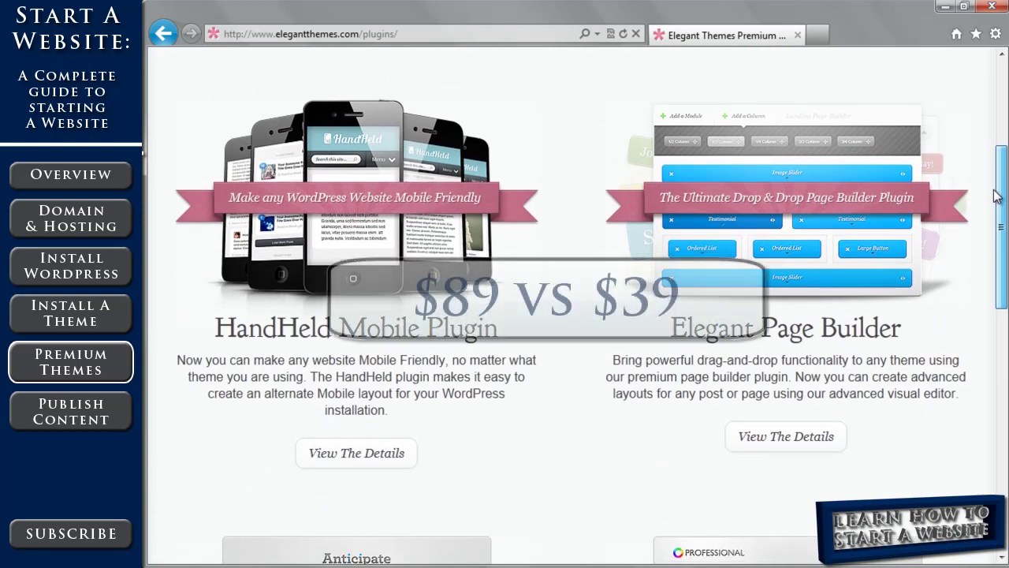
pyautogui.moveTo(996, 197); pyautogui.dragTo(1000, 104)
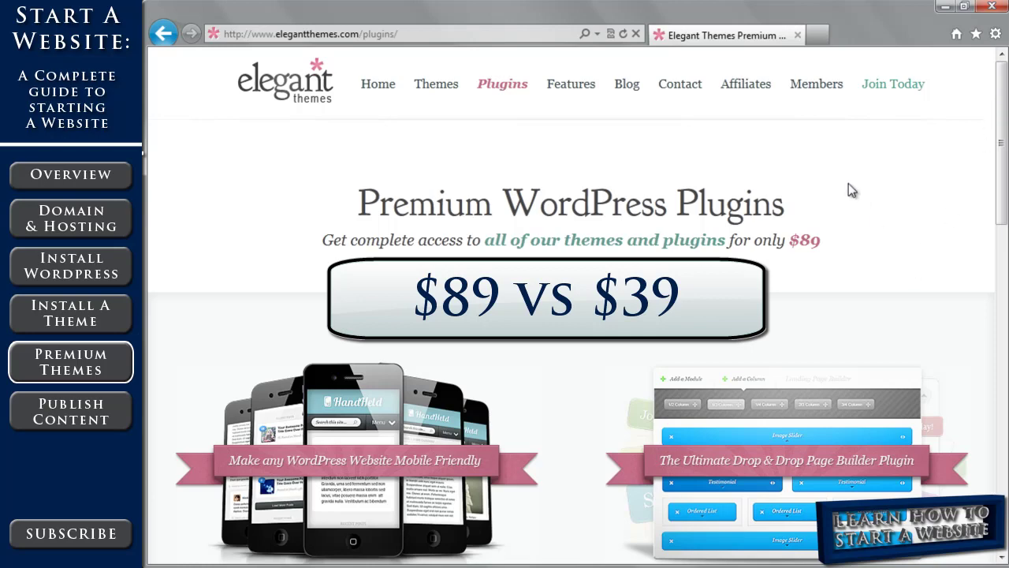
# Open the membership joining page and compare the features and yearly prices of the Personal and Developer plans.
pyautogui.click(887, 88)
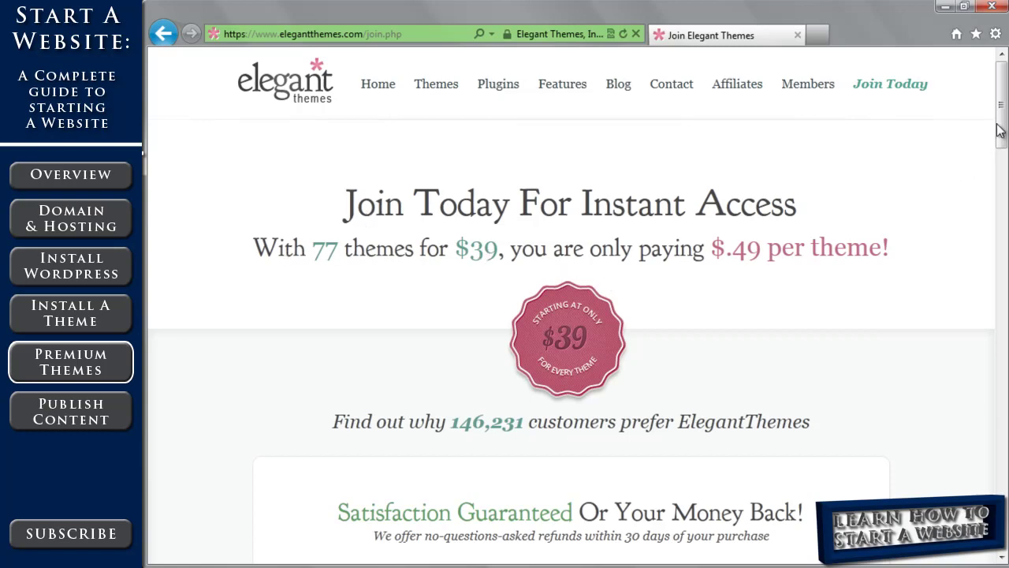
pyautogui.moveTo(999, 130); pyautogui.dragTo(1006, 227)
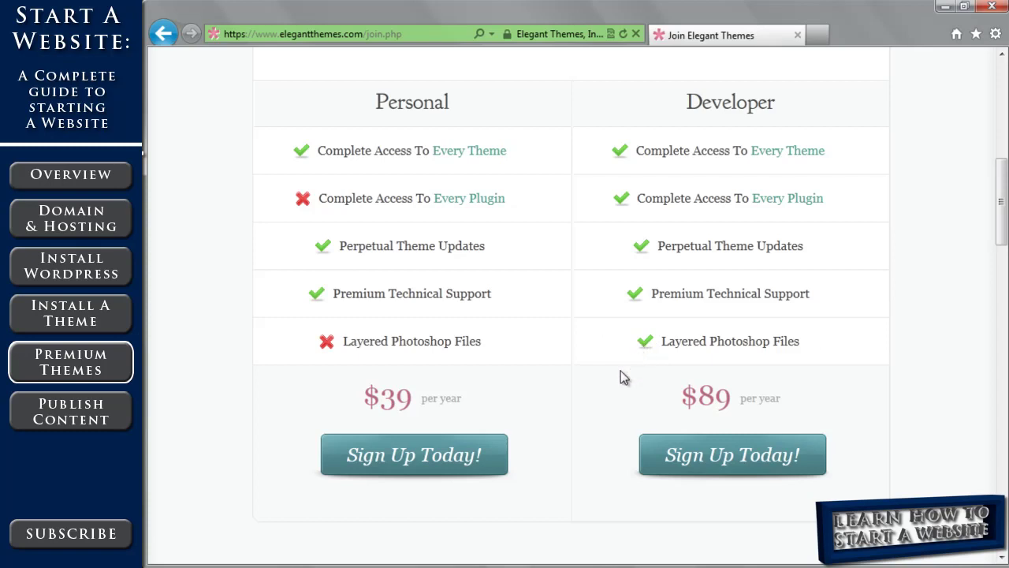
pyautogui.scroll(1, 597, 416)
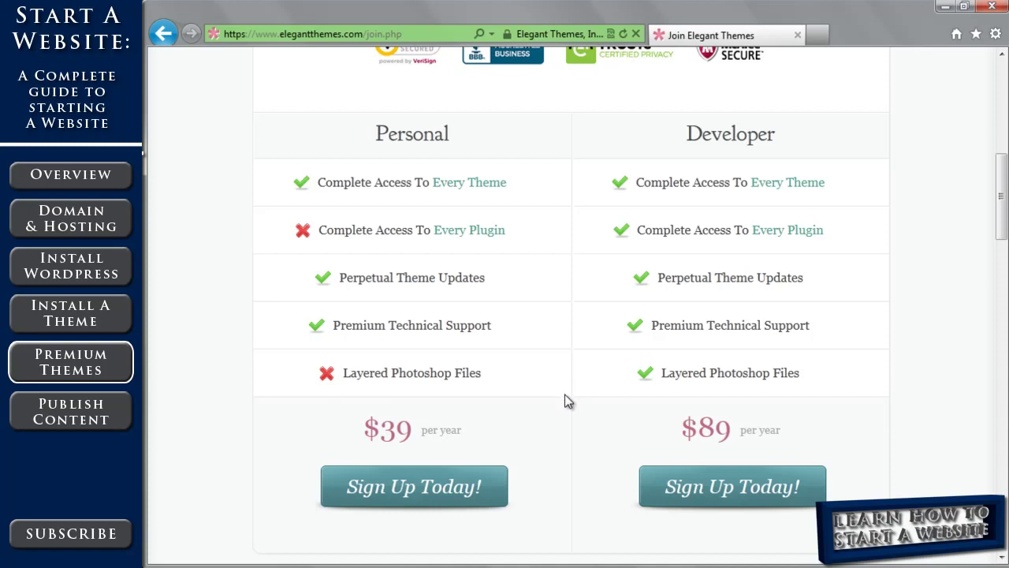
# Open the account registration page for the Developer plan and look through it.
pyautogui.click(654, 500)
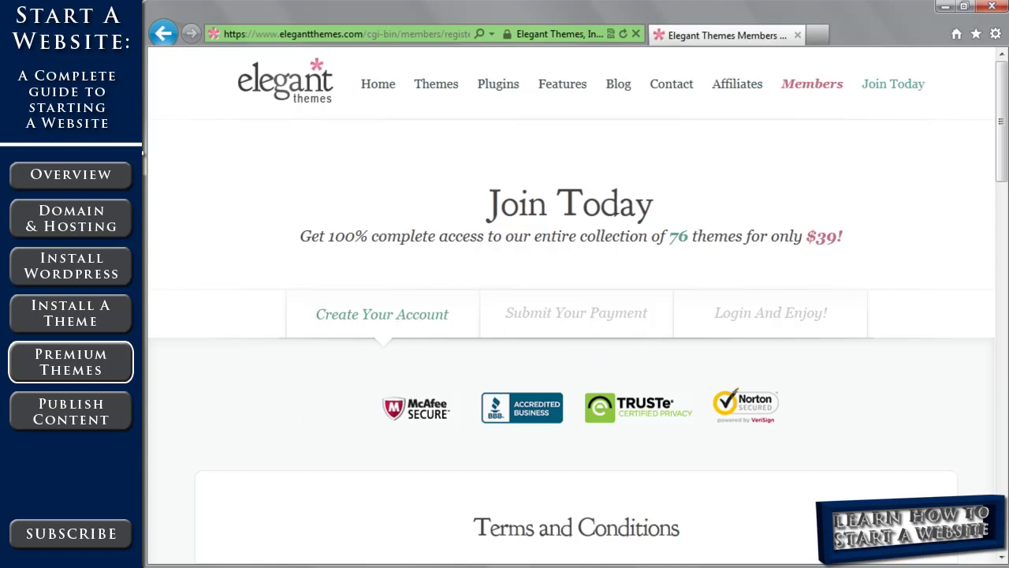
pyautogui.scroll(-3, 1006, 142)
pyautogui.scroll(3, 1005, 141)
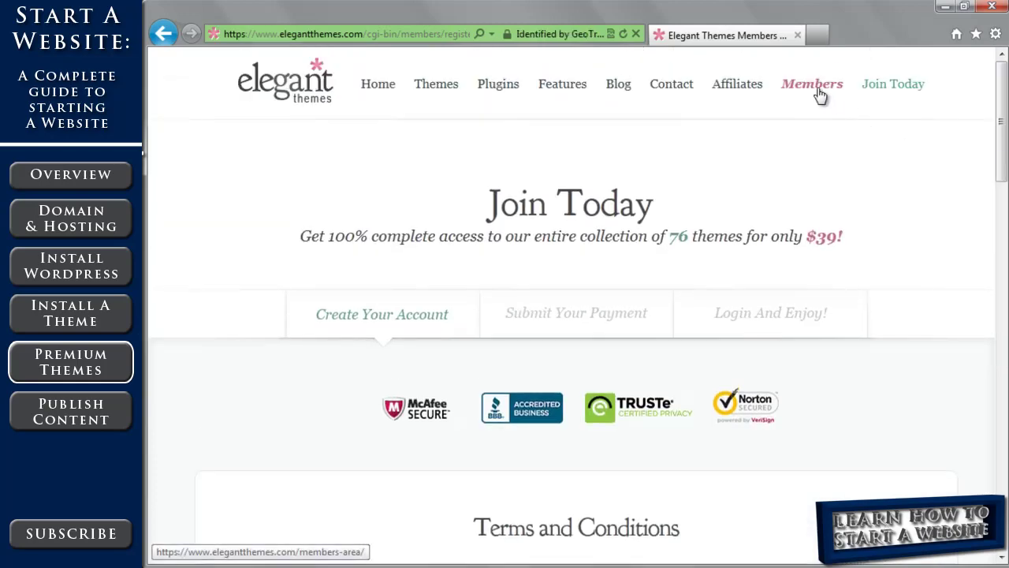
# Return to the themes gallery, find the Nova theme, and open its live demo.
pyautogui.click(451, 90)
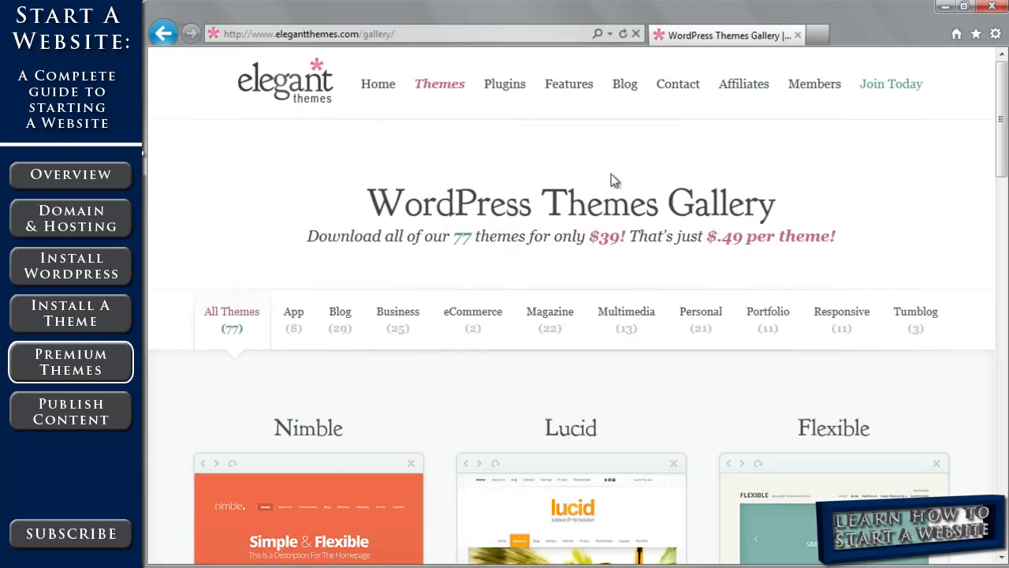
pyautogui.moveTo(1006, 138); pyautogui.dragTo(1005, 444)
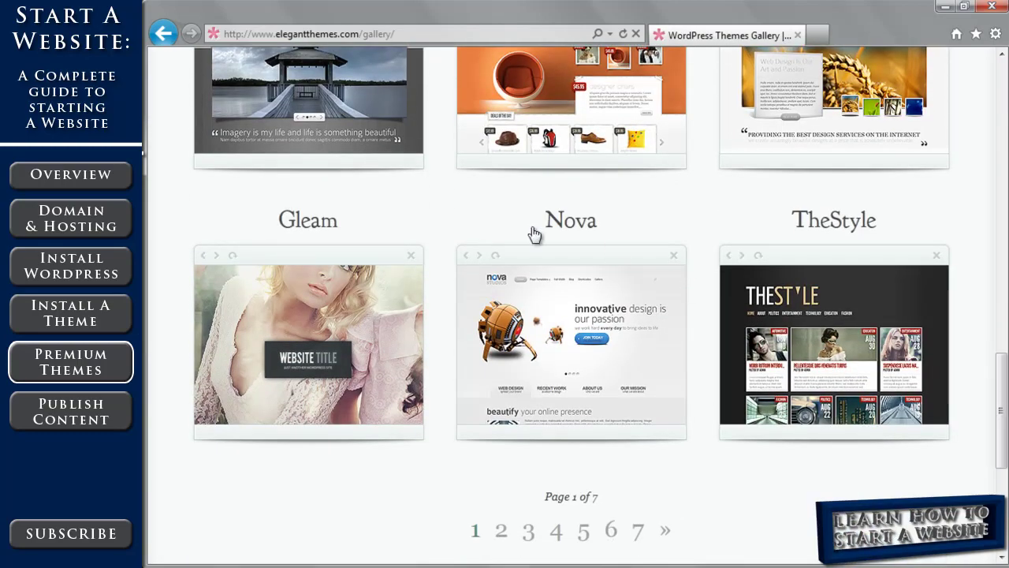
pyautogui.click(548, 322)
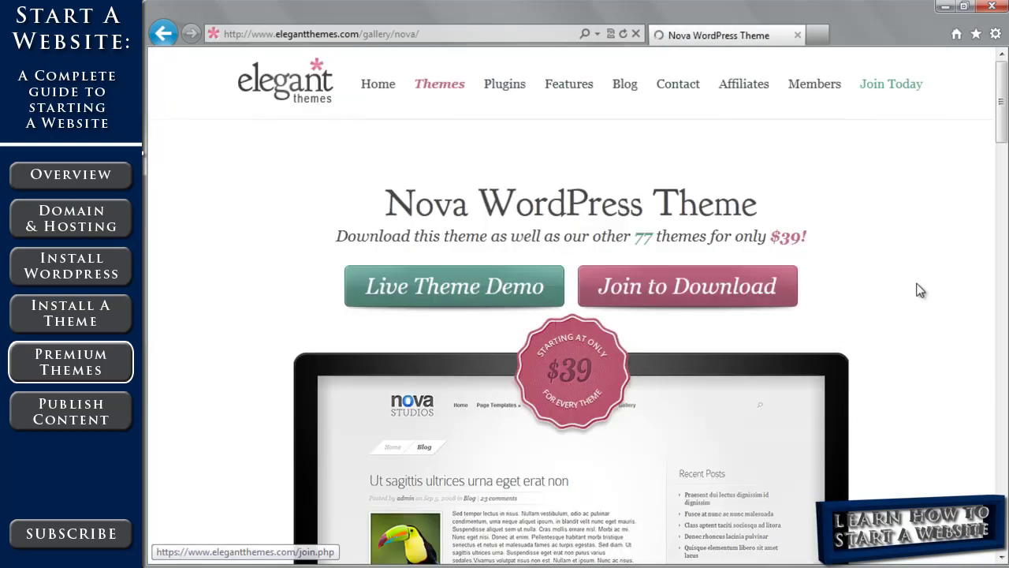
pyautogui.moveTo(1003, 117)
pyautogui.mouseDown()
pyautogui.moveTo(1000, 206)
pyautogui.moveTo(988, 126)
pyautogui.mouseUp()
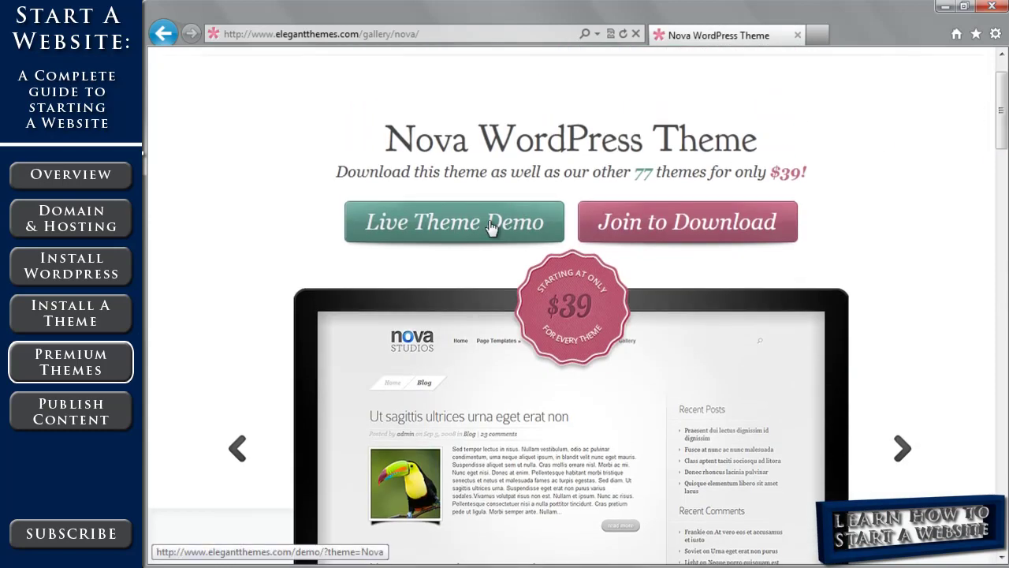
pyautogui.click(491, 222)
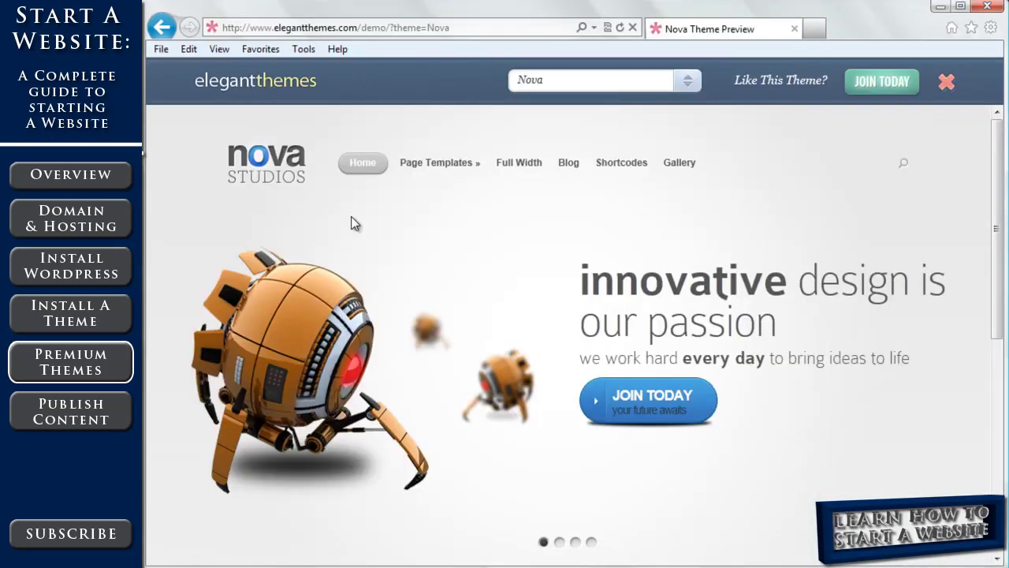
# View the second, third and fourth slides of the Nova demo's homepage slider and the content section beneath it.
pyautogui.click(562, 544)
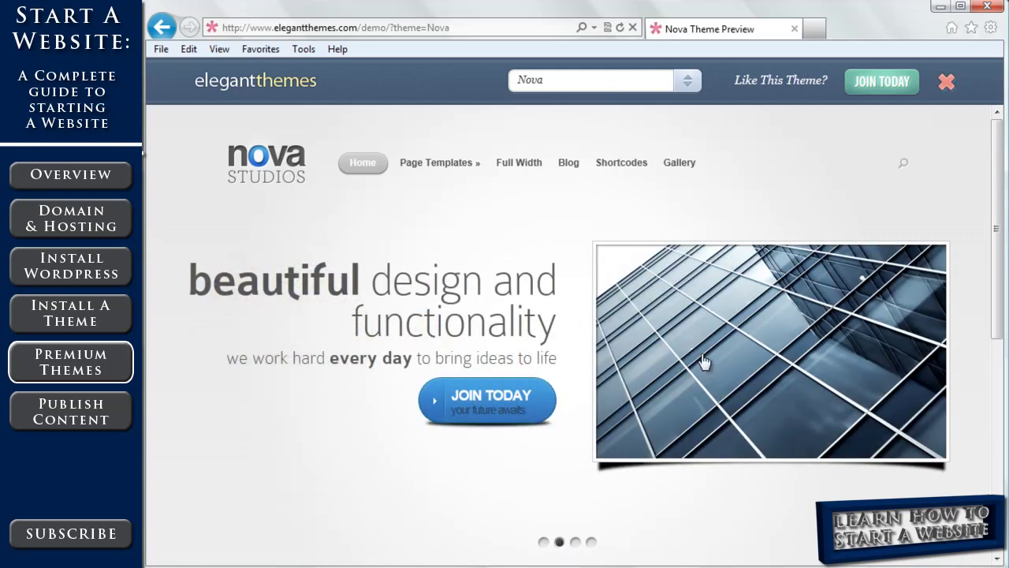
pyautogui.click(576, 542)
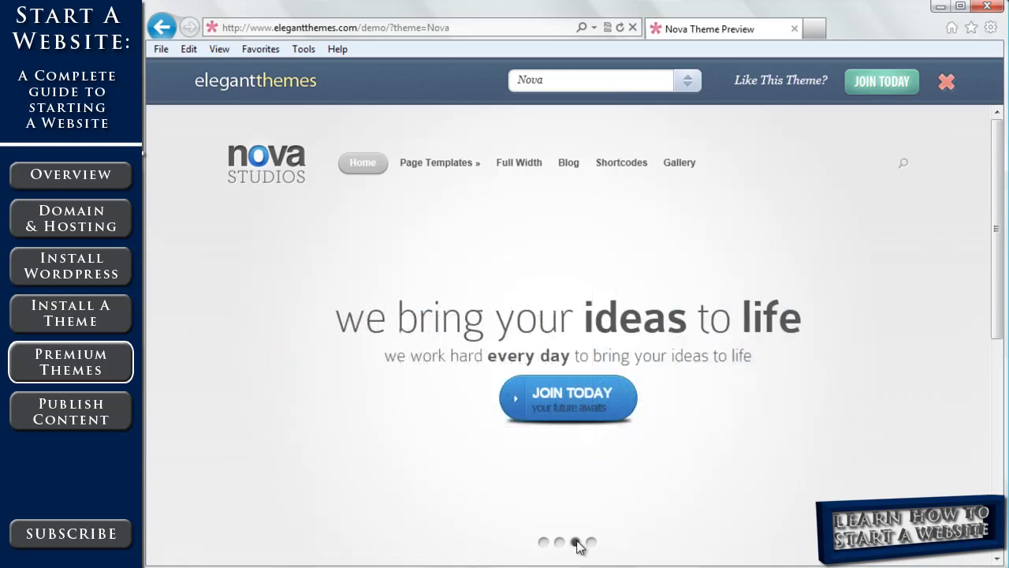
pyautogui.click(592, 542)
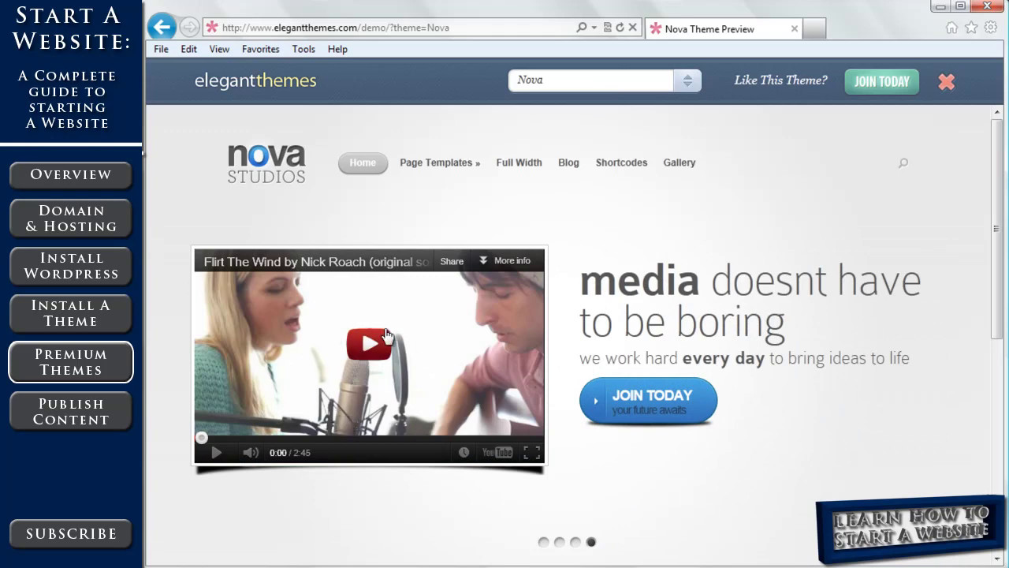
pyautogui.moveTo(995, 192); pyautogui.dragTo(1006, 360)
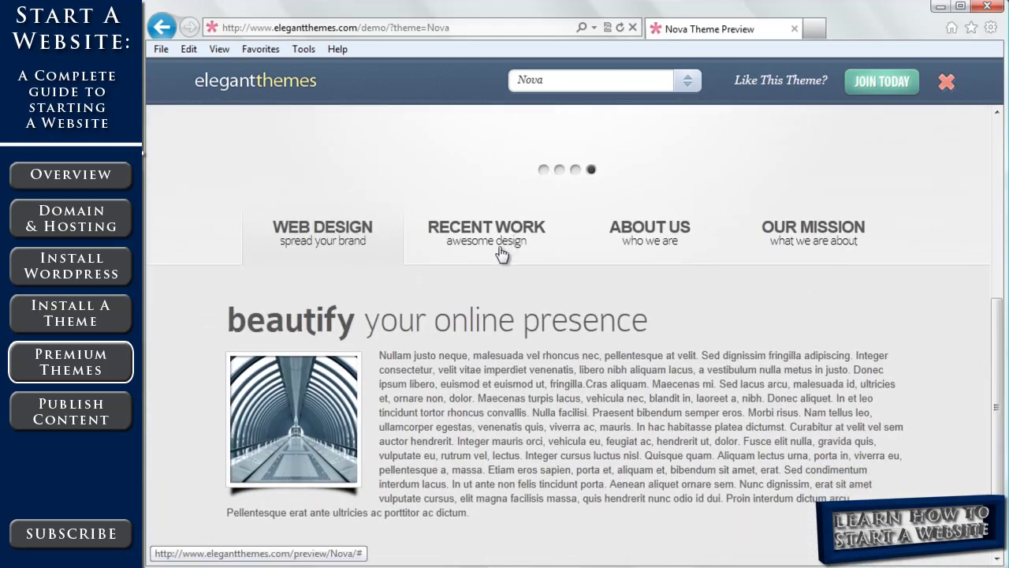
# View the Recent Work and About Us sections beneath the slider on the Nova demo's homepage.
pyautogui.click(496, 256)
pyautogui.click(637, 238)
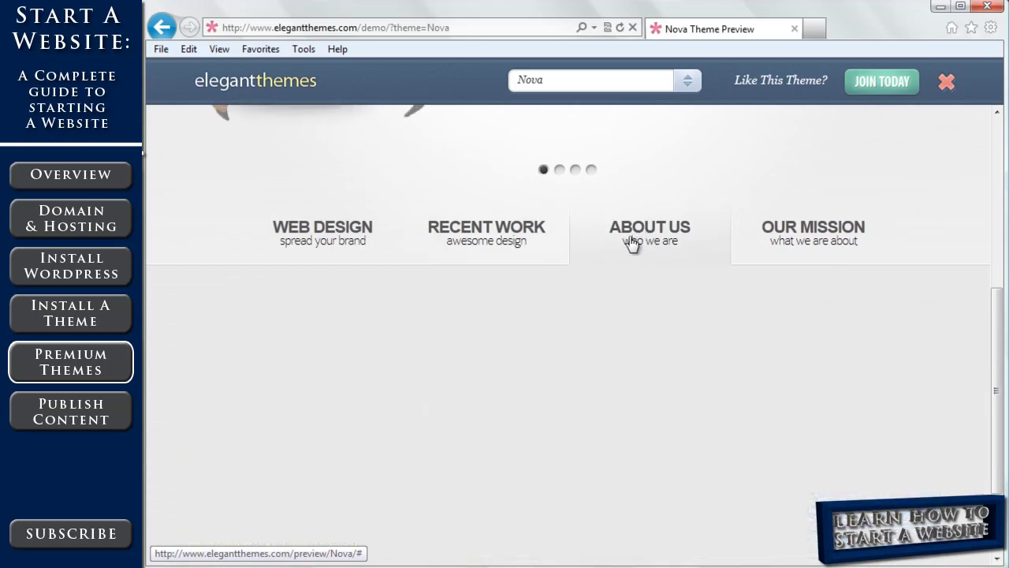
pyautogui.click(505, 245)
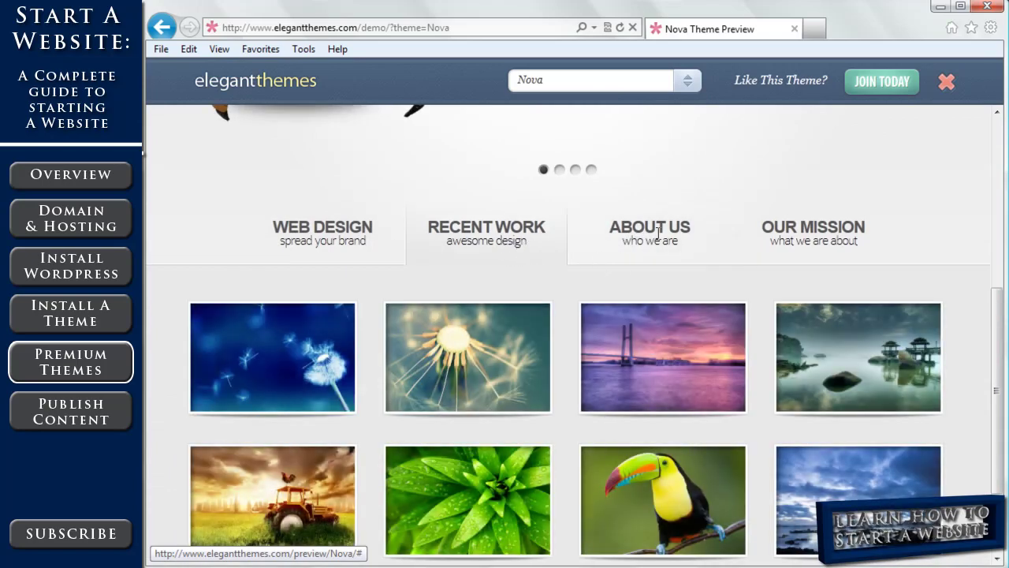
pyautogui.click(659, 240)
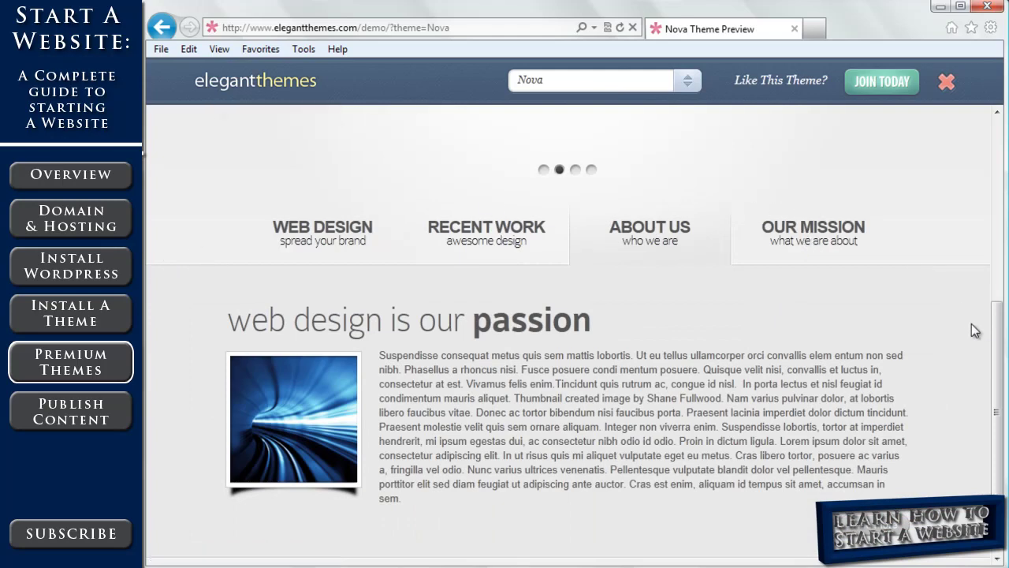
# Open the Nova demo's Blog page, look through its posts, and return to the demo's homepage.
pyautogui.moveTo(997, 334); pyautogui.dragTo(998, 153)
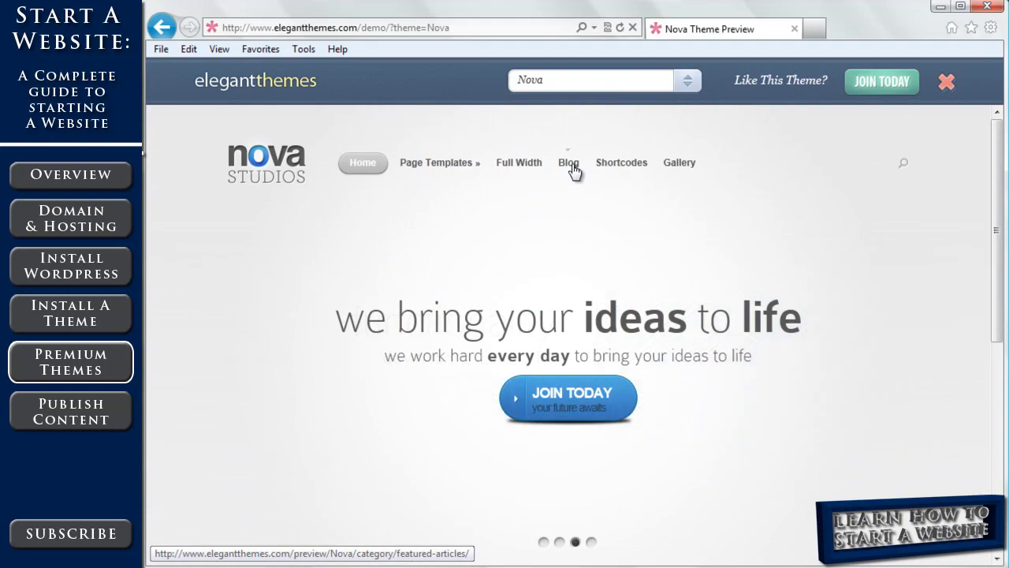
pyautogui.click(573, 171)
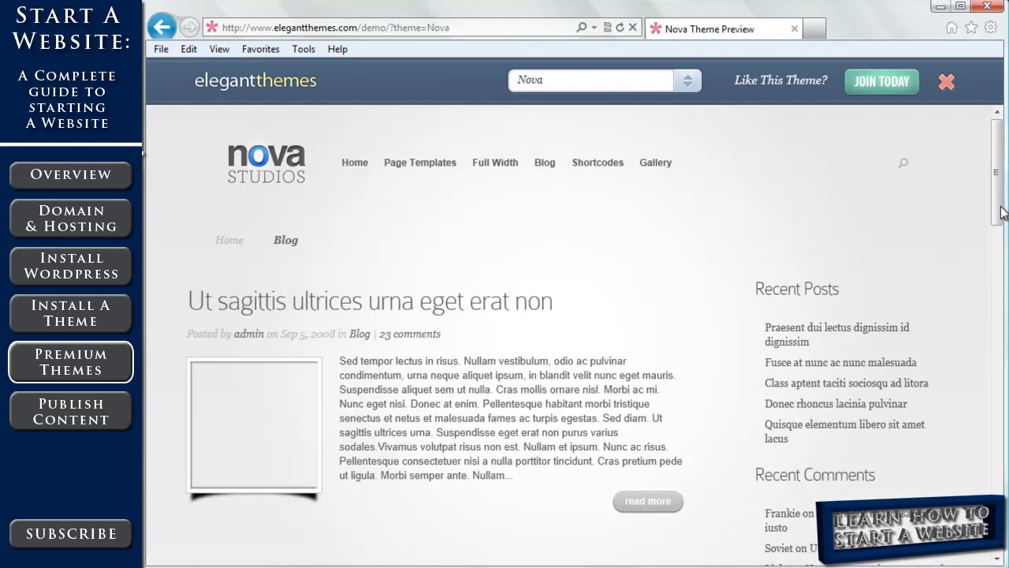
pyautogui.moveTo(1002, 211); pyautogui.dragTo(1001, 471)
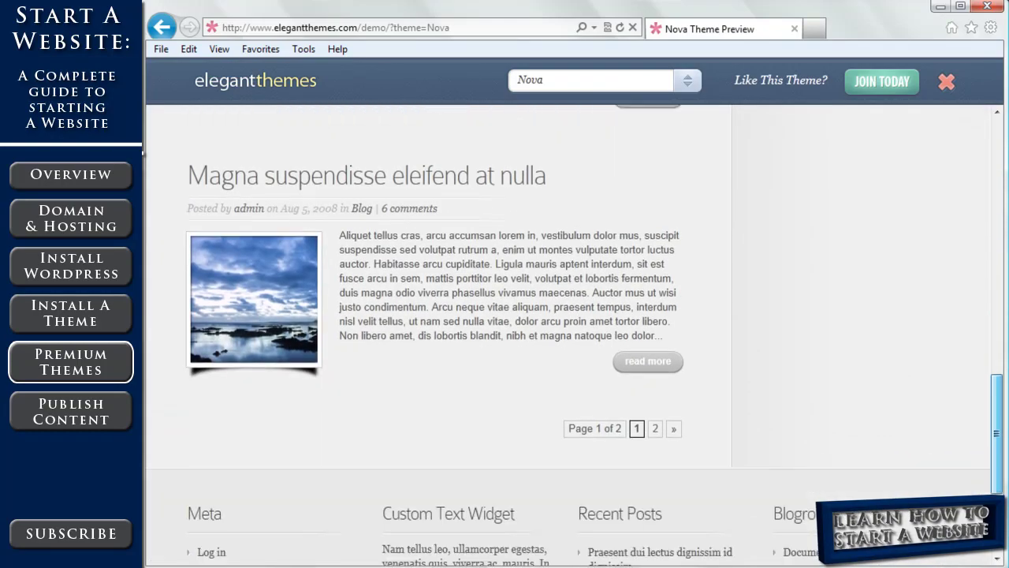
pyautogui.moveTo(997, 433); pyautogui.dragTo(998, 180)
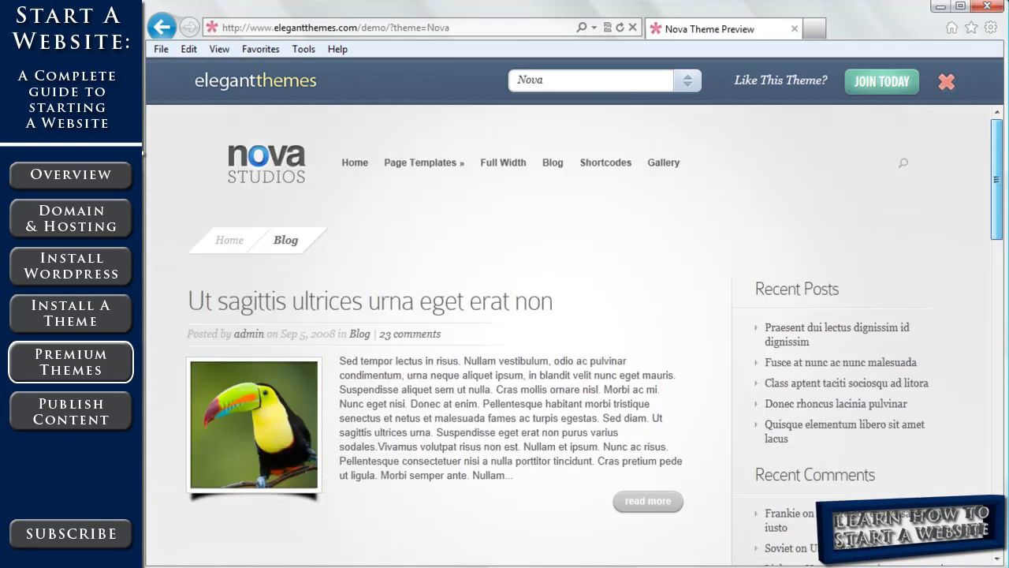
pyautogui.click(362, 174)
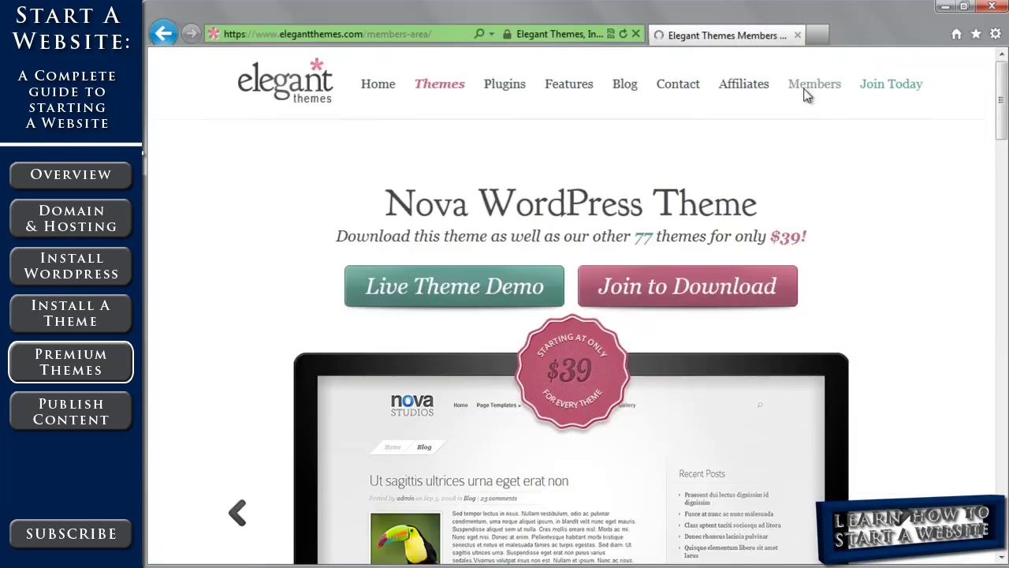
# Open the Elegant Themes Members Area and find Nova in the list of downloadable themes.
pyautogui.click(804, 94)
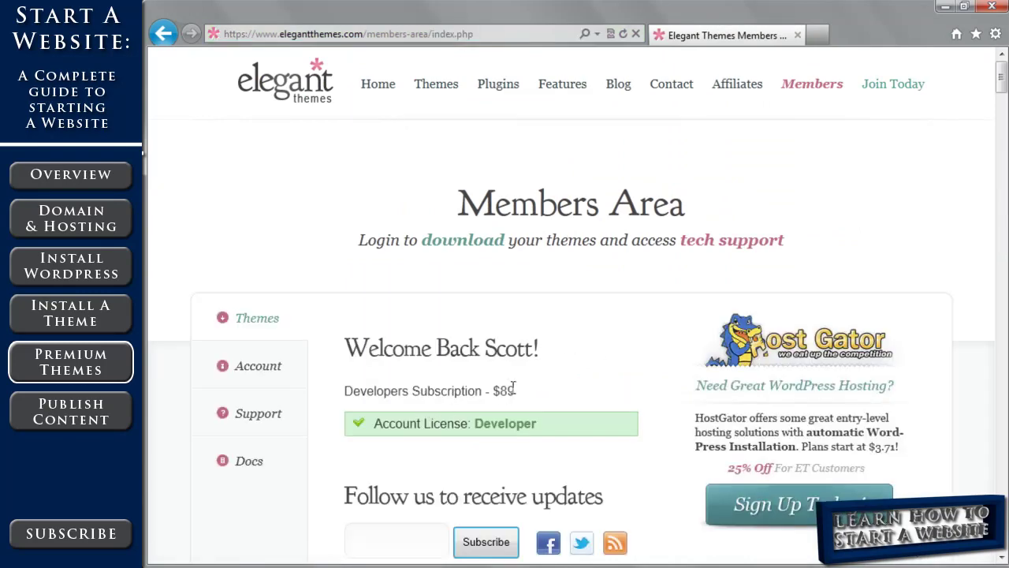
pyautogui.moveTo(1002, 84); pyautogui.dragTo(1004, 116)
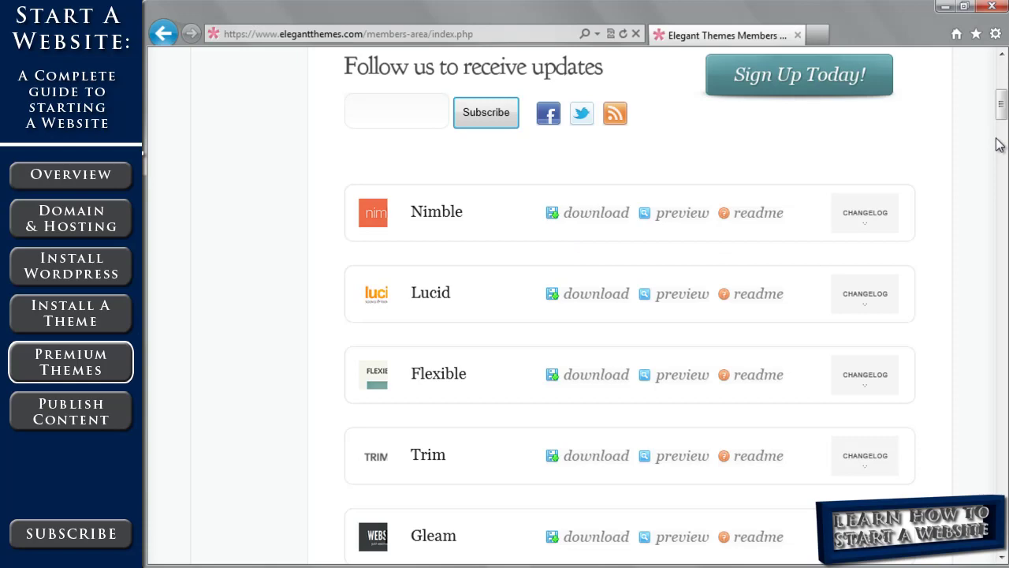
pyautogui.moveTo(1001, 116); pyautogui.dragTo(1003, 224)
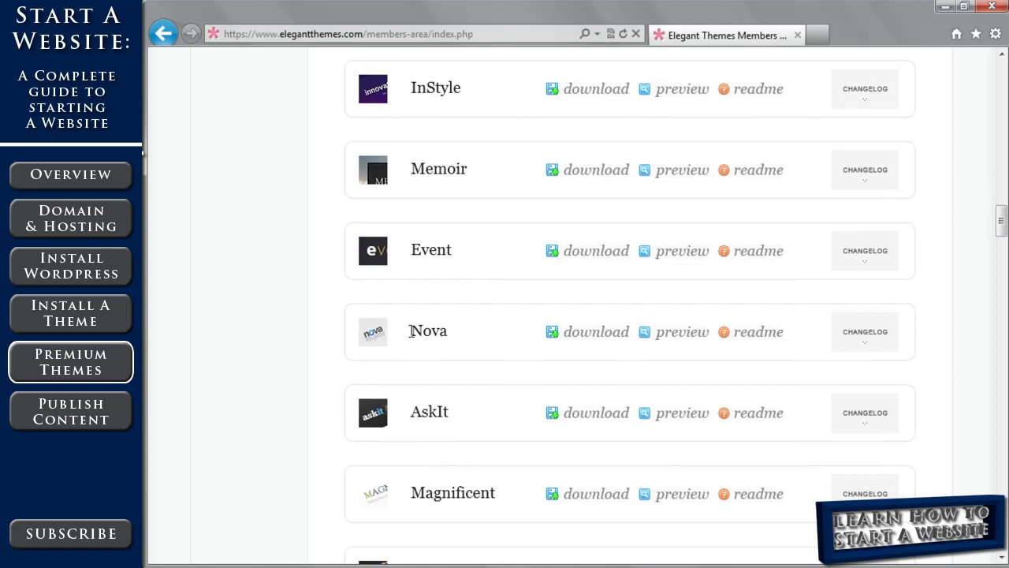
# Download Nova's Theme Package and save it to the Desktop as a zip file named Nova.
pyautogui.moveTo(601, 338)
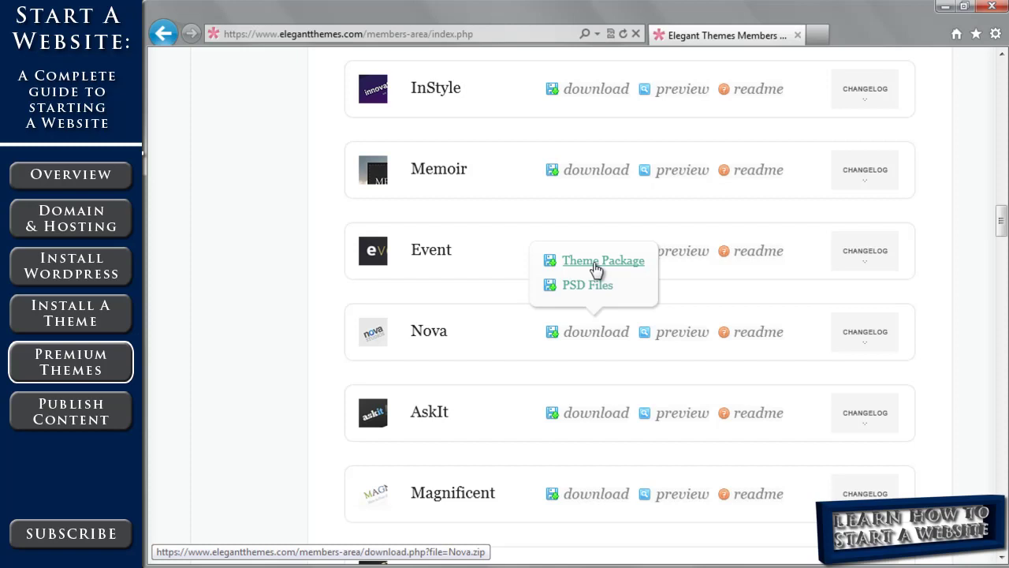
pyautogui.click(602, 290)
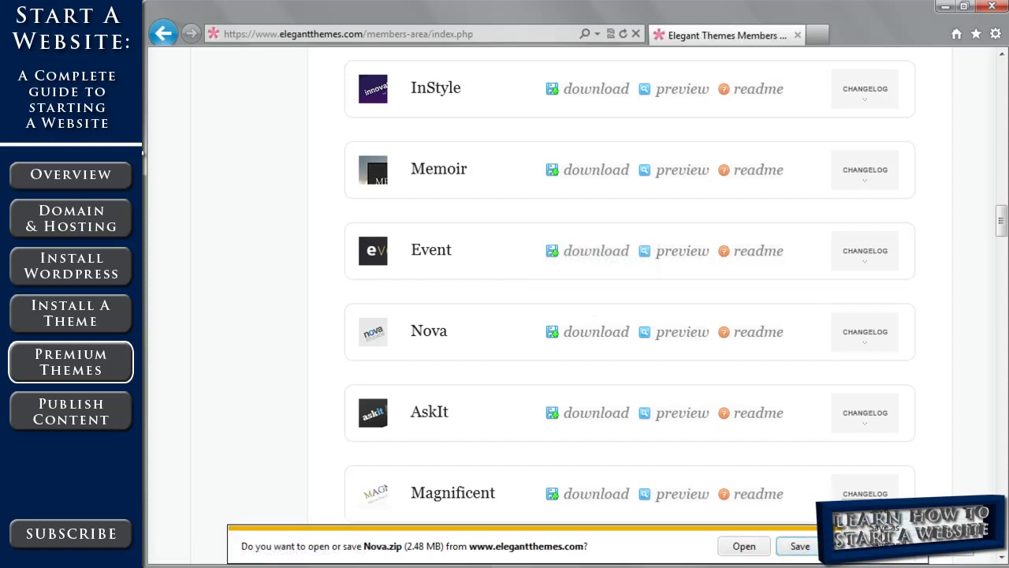
pyautogui.click(879, 527)
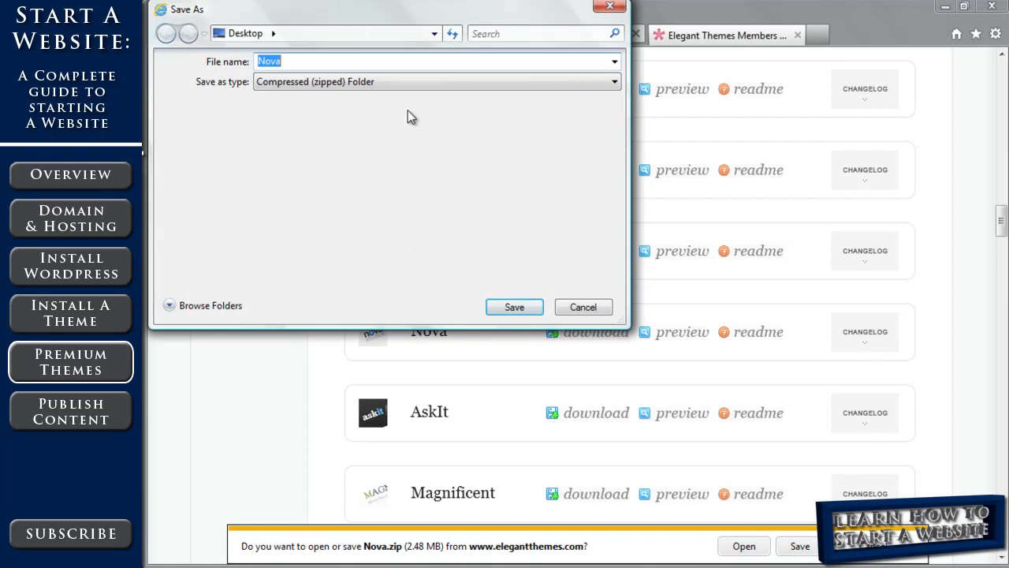
pyautogui.click(514, 307)
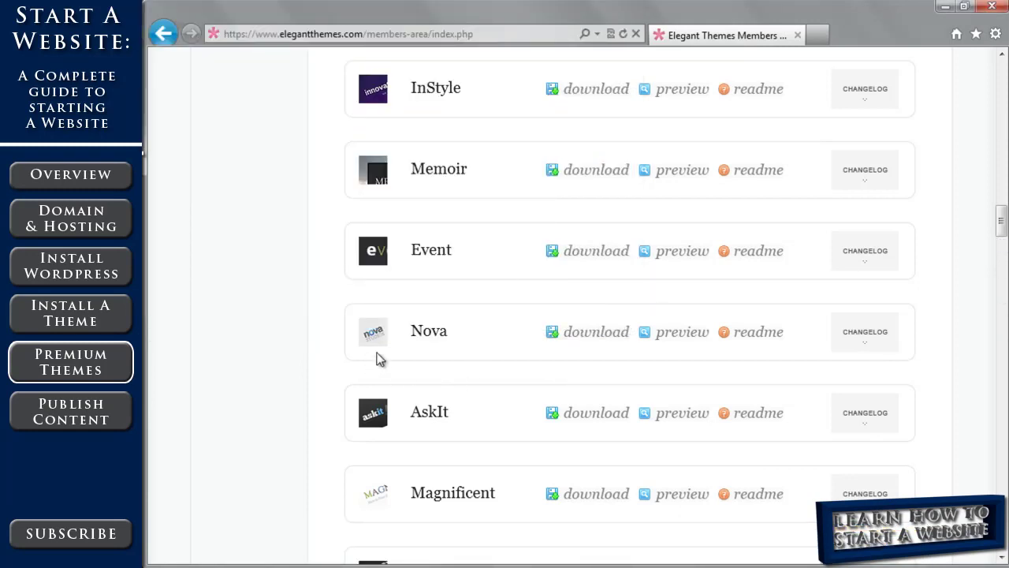
# Open Nova's readme and look through its installation and configuration instructions.
pyautogui.click(741, 339)
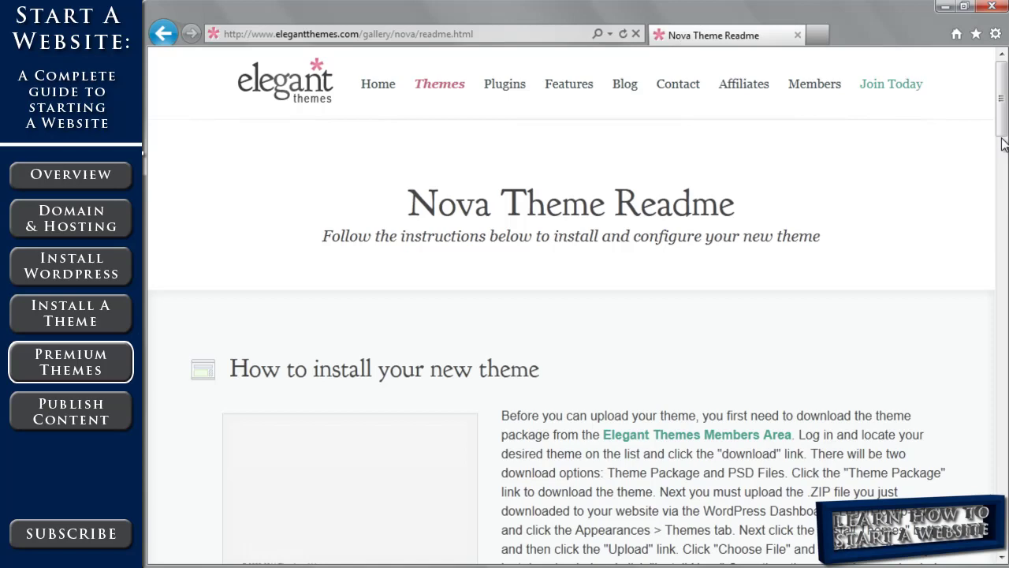
pyautogui.moveTo(1003, 146); pyautogui.dragTo(1003, 76)
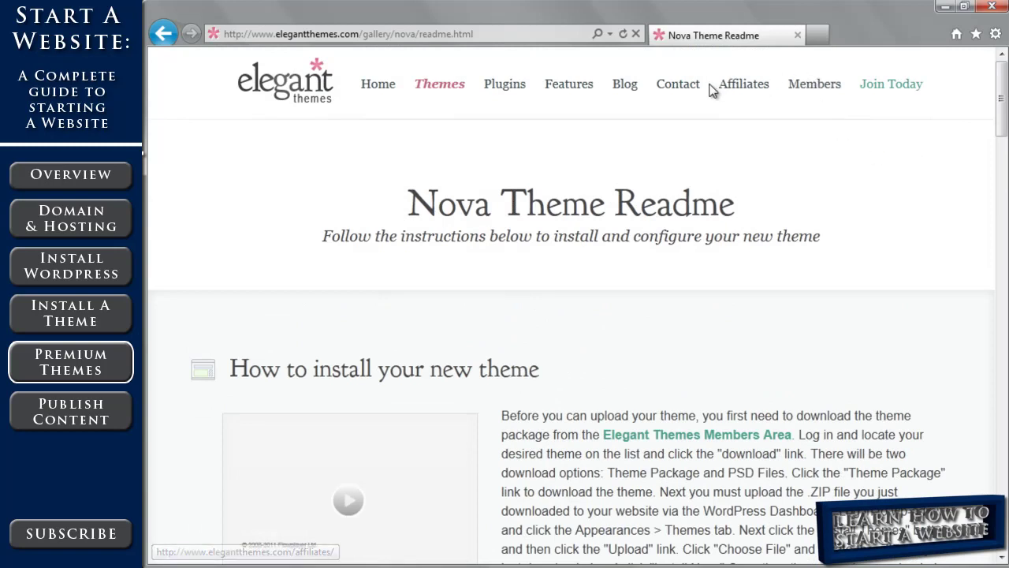
# Go to the dashboard of learnhowtostartawebsite.com and open the page for installing a theme from an uploaded .zip file.
pyautogui.click(492, 32)
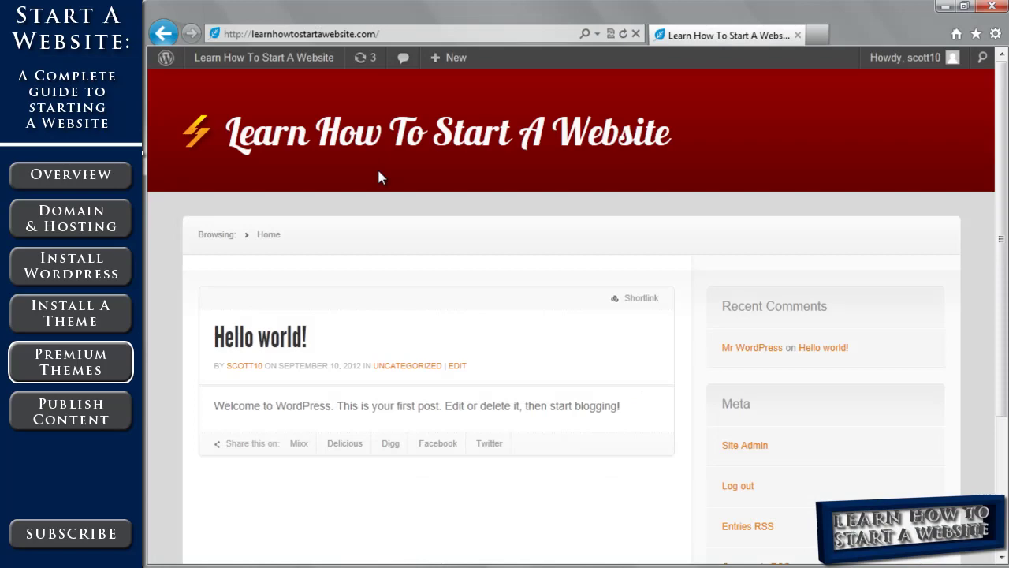
pyautogui.moveTo(244, 63)
pyautogui.click(228, 86)
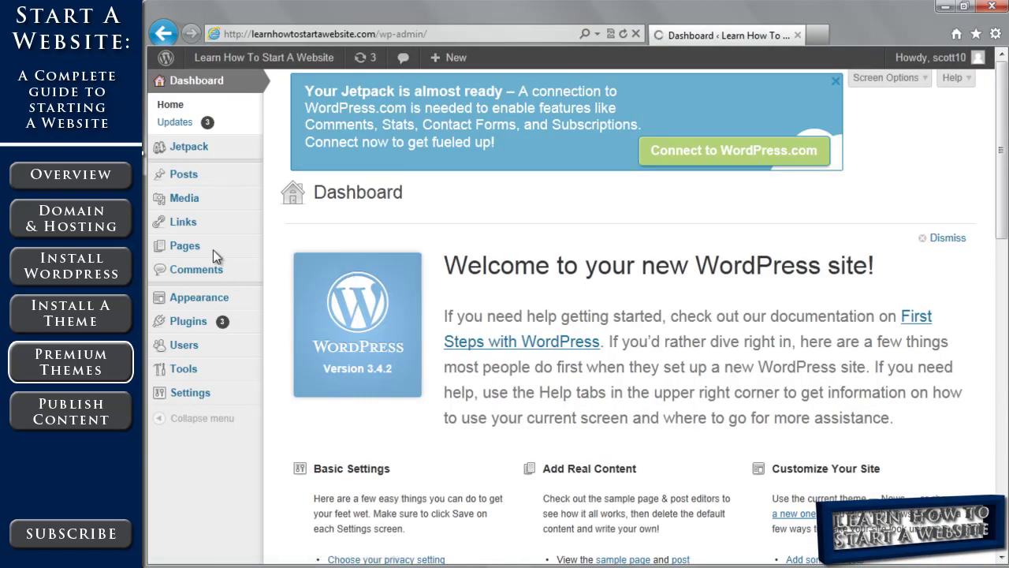
pyautogui.moveTo(199, 298)
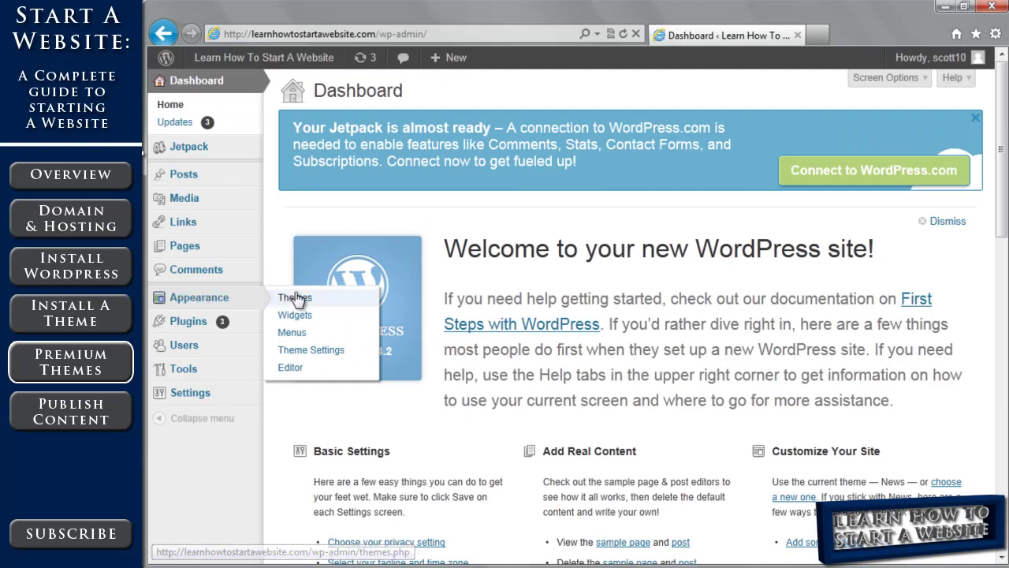
pyautogui.click(294, 297)
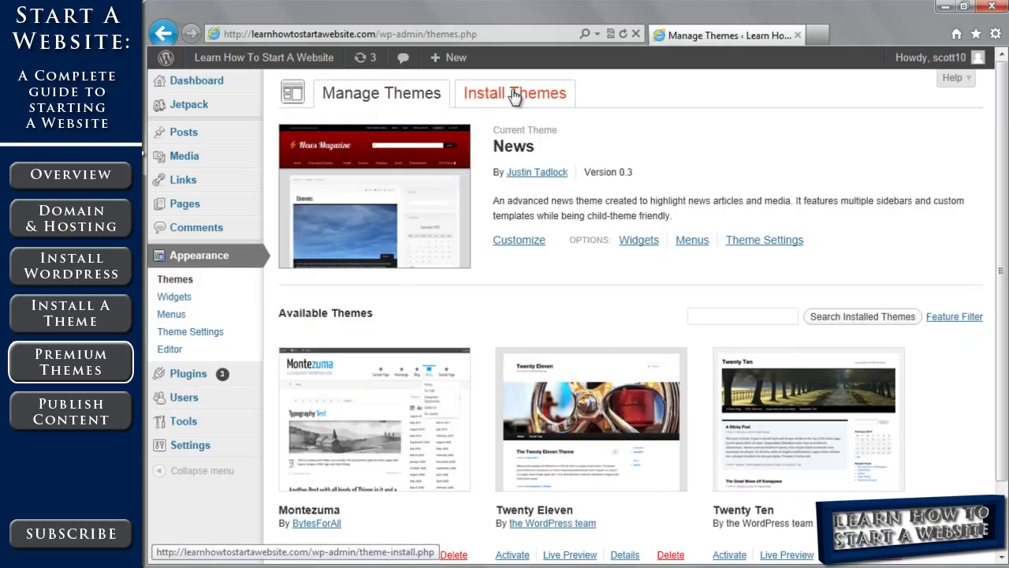
pyautogui.click(514, 95)
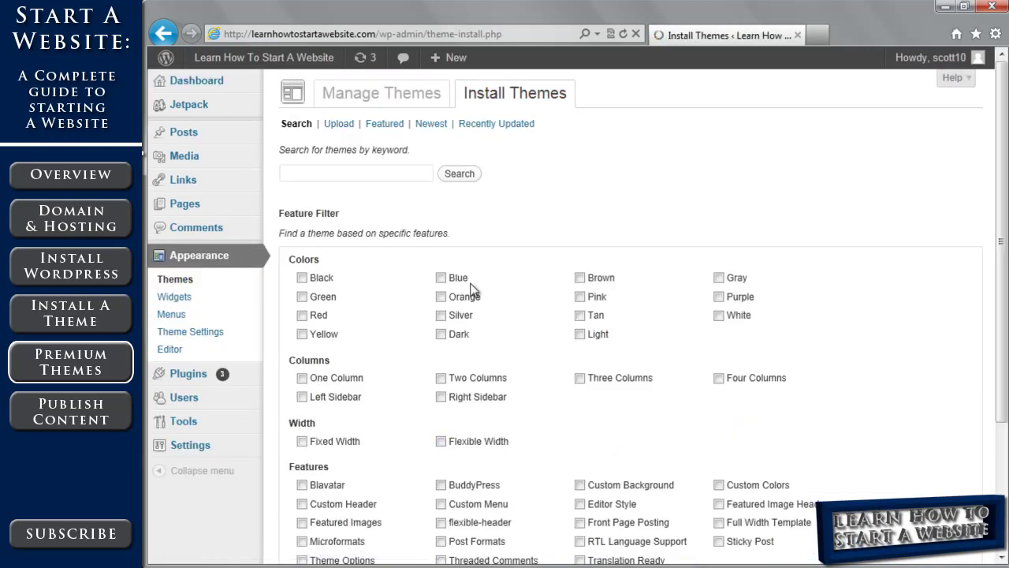
pyautogui.click(345, 127)
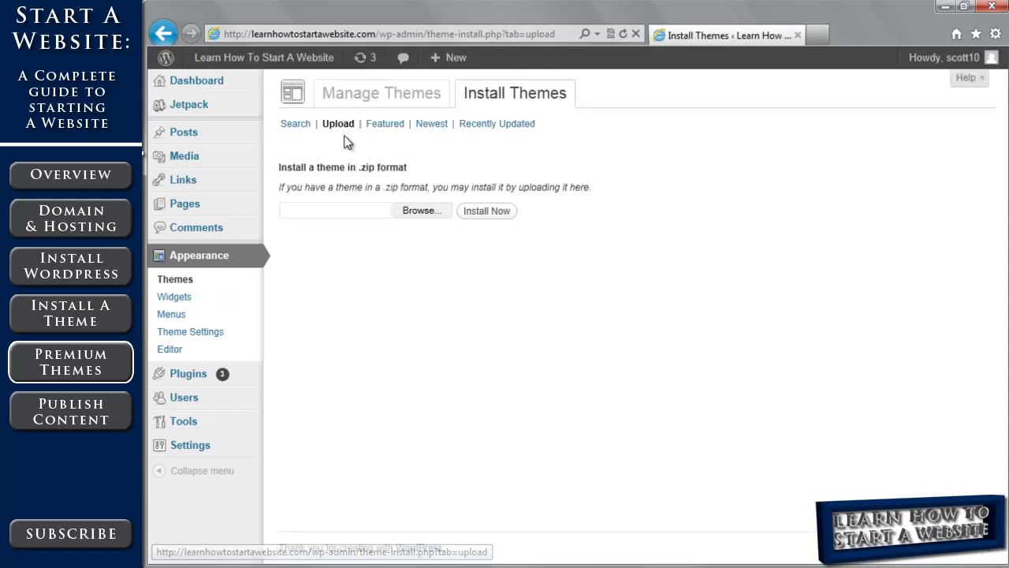
# Choose the downloaded Nova.zip as the theme file, install it, and activate the Nova theme.
pyautogui.click(413, 214)
pyautogui.doubleClick(300, 160)
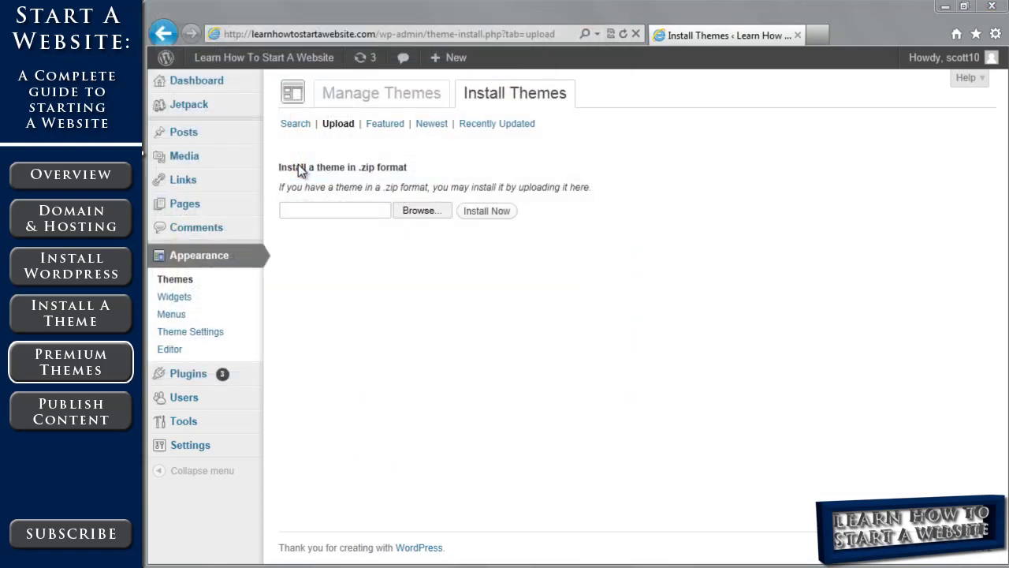
pyautogui.click(487, 211)
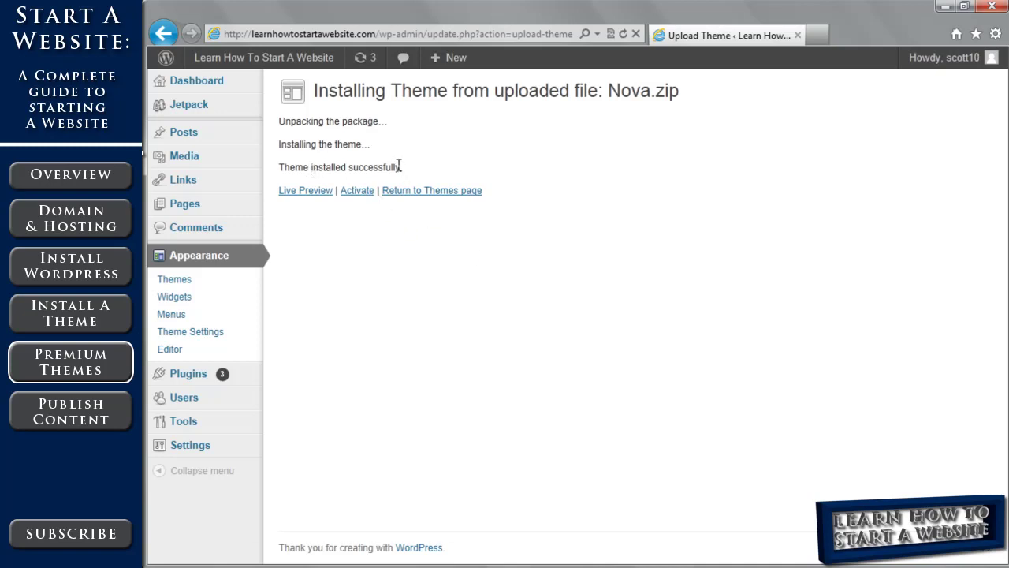
pyautogui.click(352, 197)
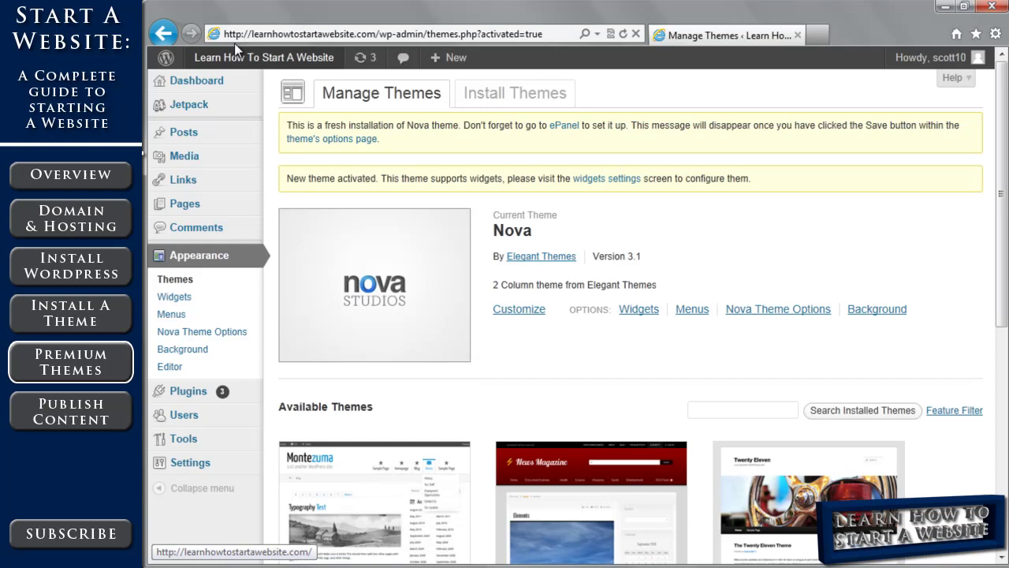
# Visit the live site and look over its homepage with the Nova theme applied.
pyautogui.moveTo(241, 55)
pyautogui.click(221, 83)
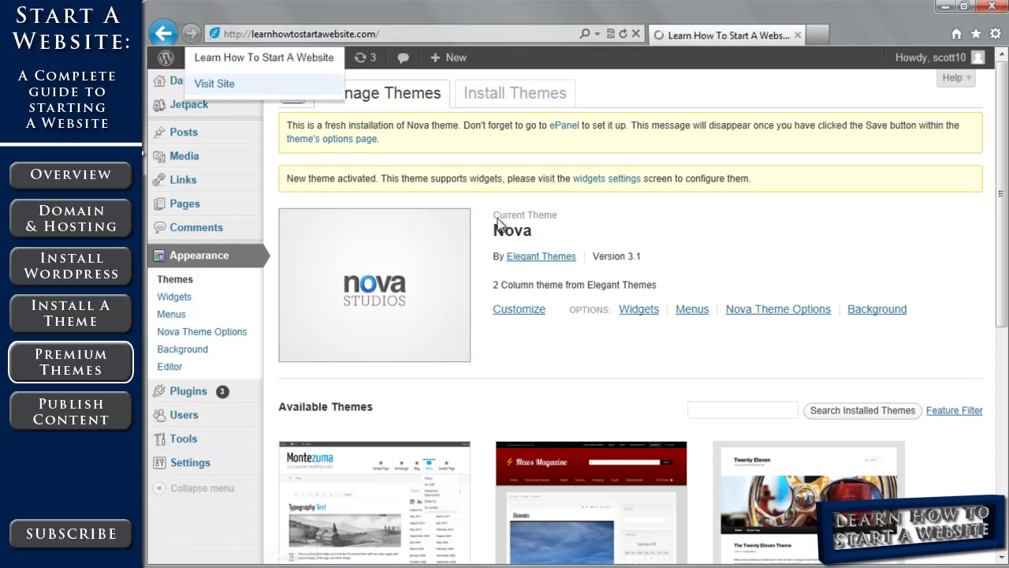
pyautogui.scroll(-2, 1001, 237)
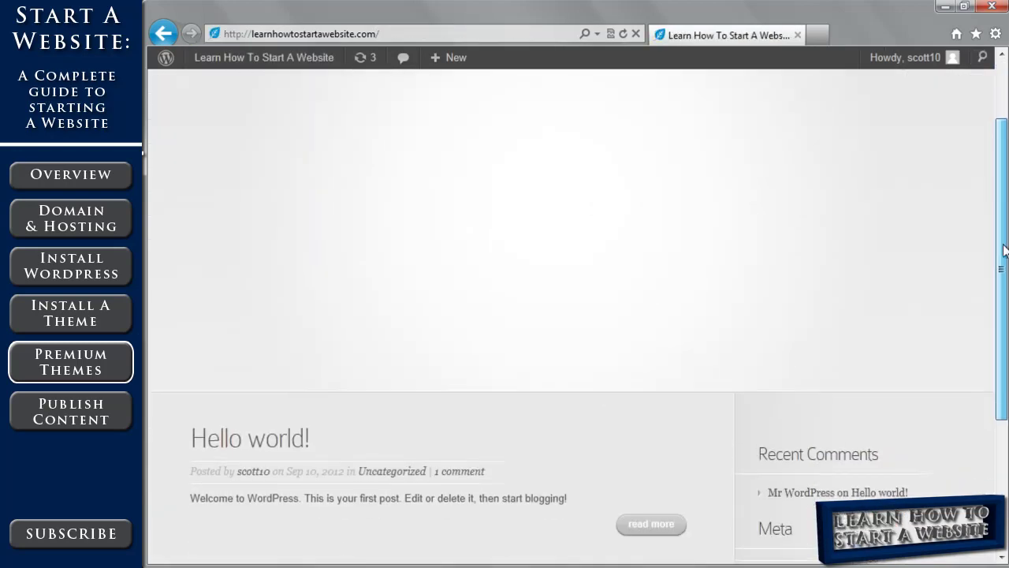
pyautogui.scroll(4, 1001, 197)
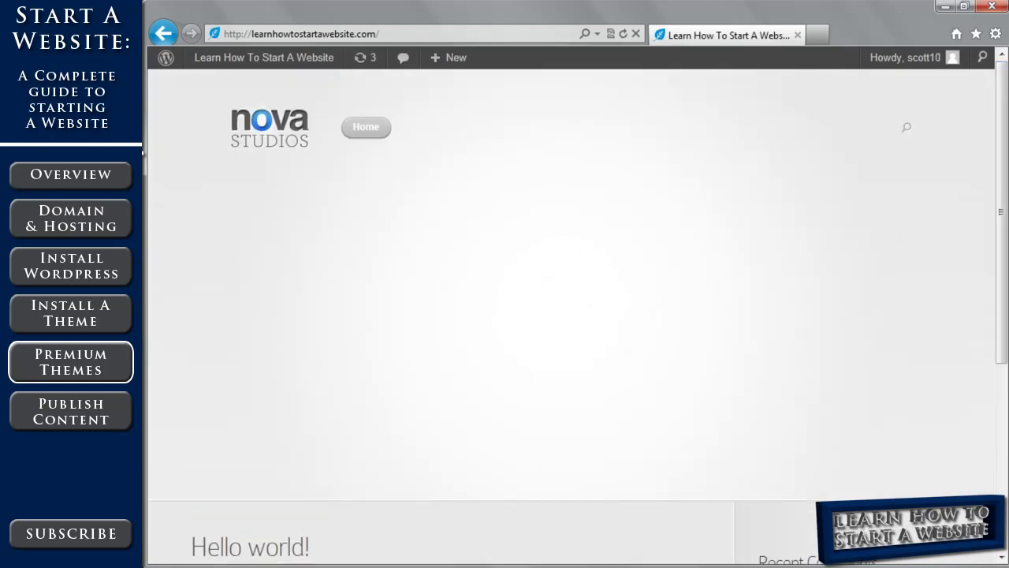
pyautogui.scroll(-4, 1006, 384)
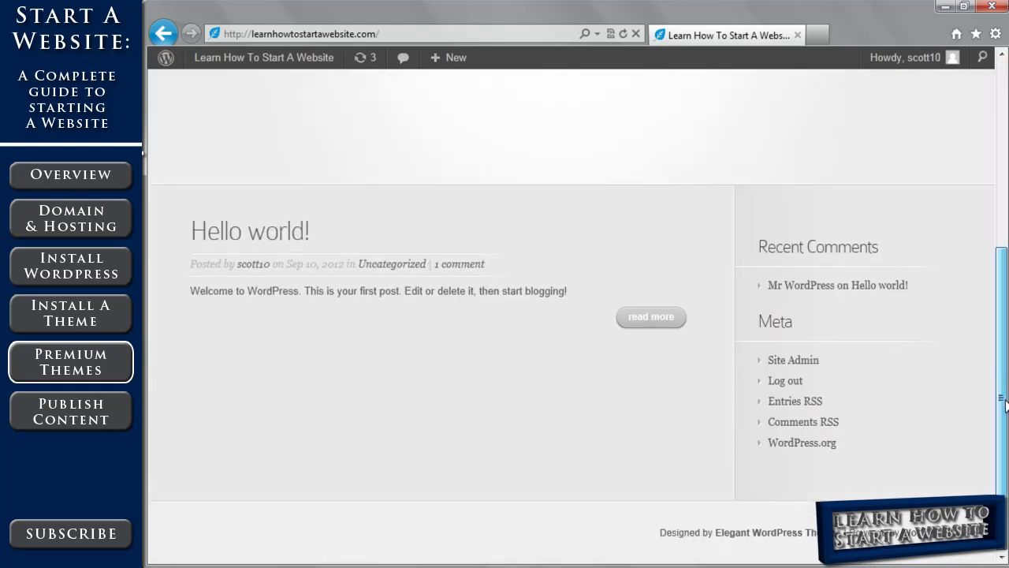
pyautogui.scroll(4, 991, 196)
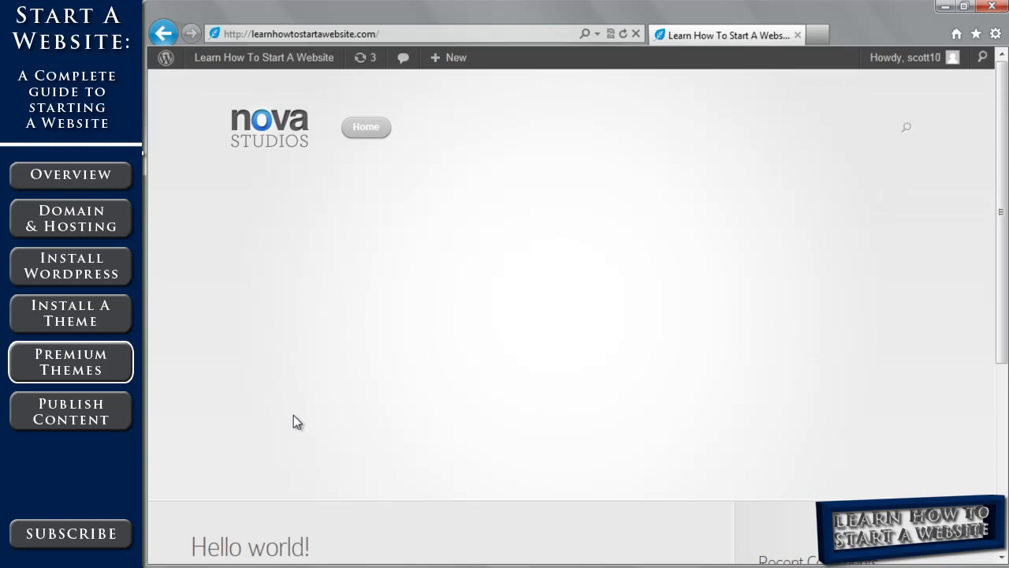
# Return to the site's dashboard and open the WordPress Import tool page.
pyautogui.moveTo(271, 68)
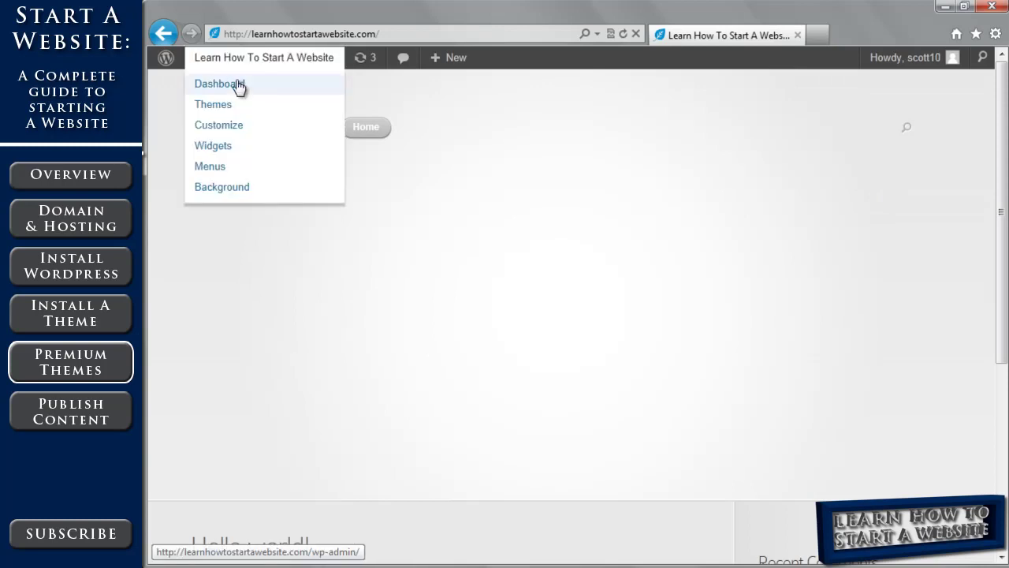
pyautogui.click(238, 85)
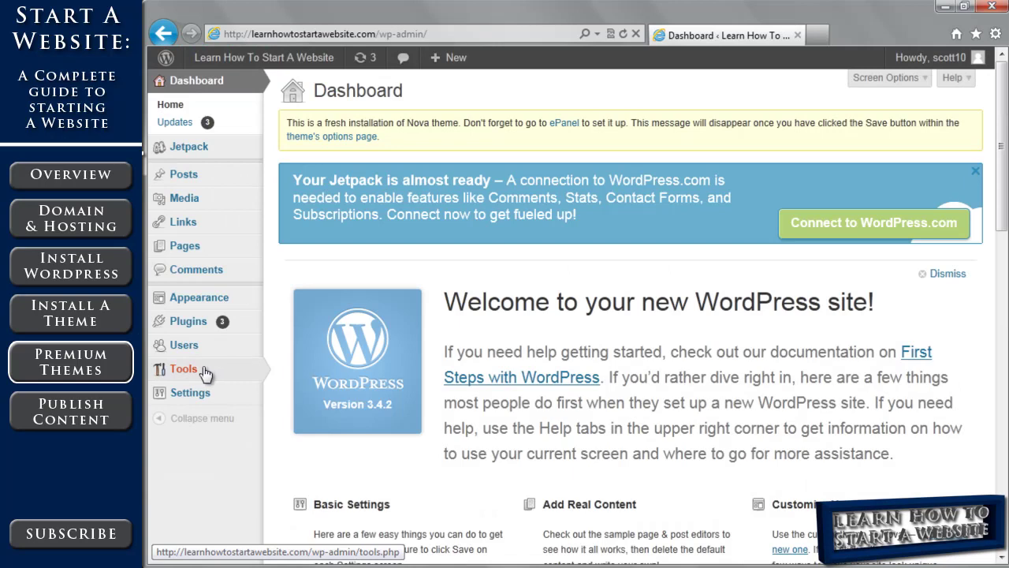
pyautogui.moveTo(205, 372)
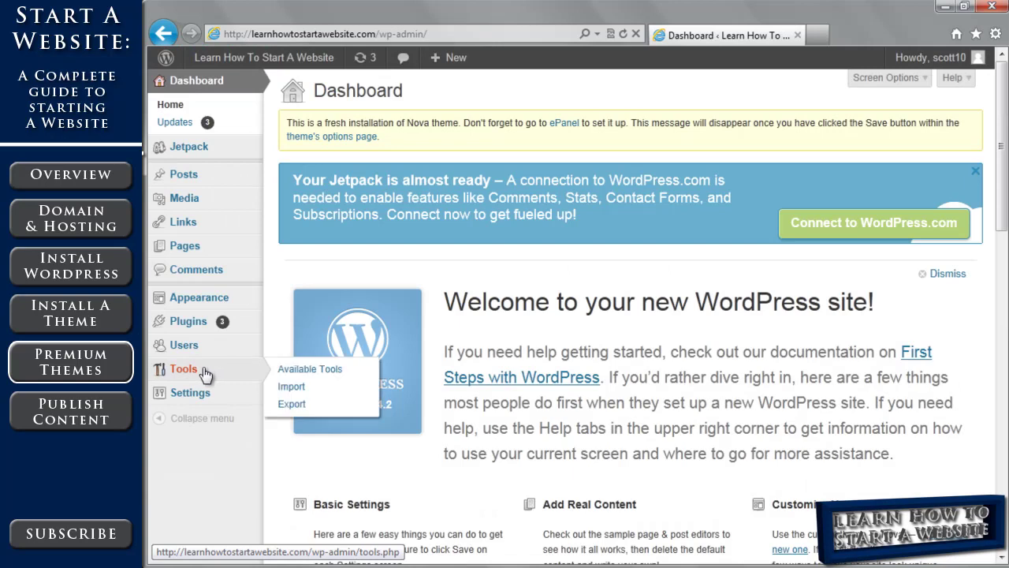
pyautogui.click(299, 390)
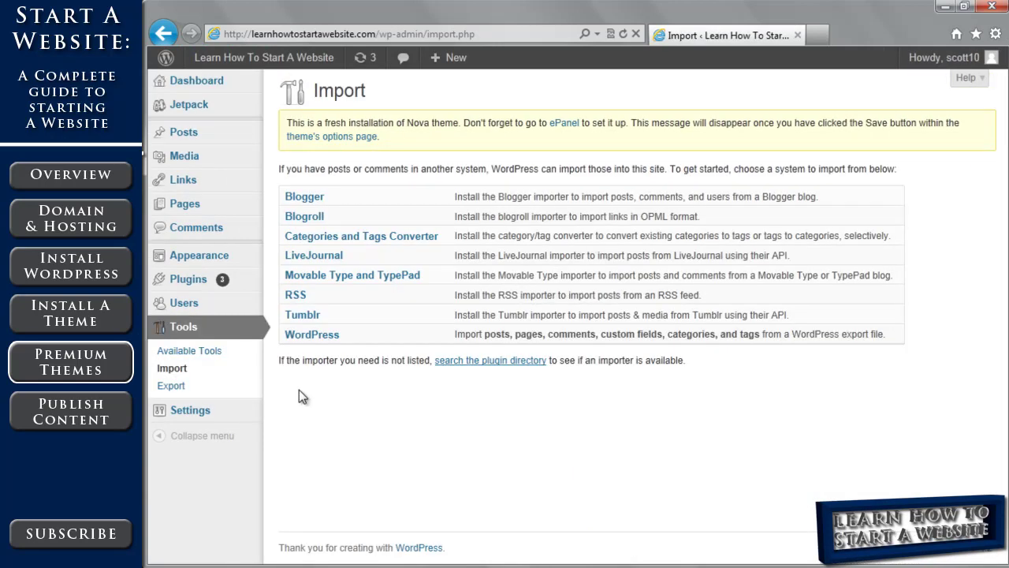
# Open the WordPress importer and choose the sample XML document from the Desktop as the import file.
pyautogui.click(316, 337)
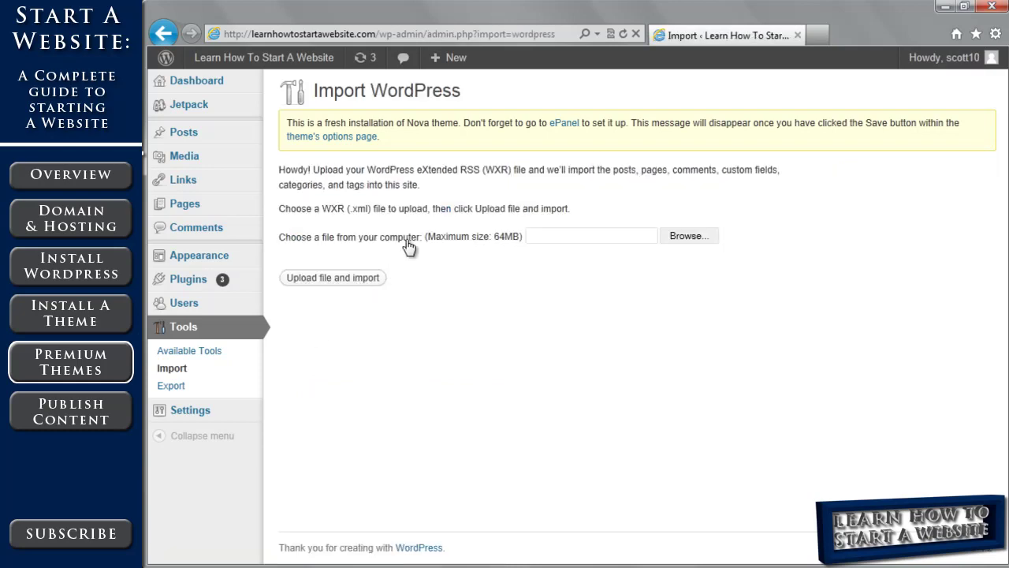
pyautogui.click(702, 236)
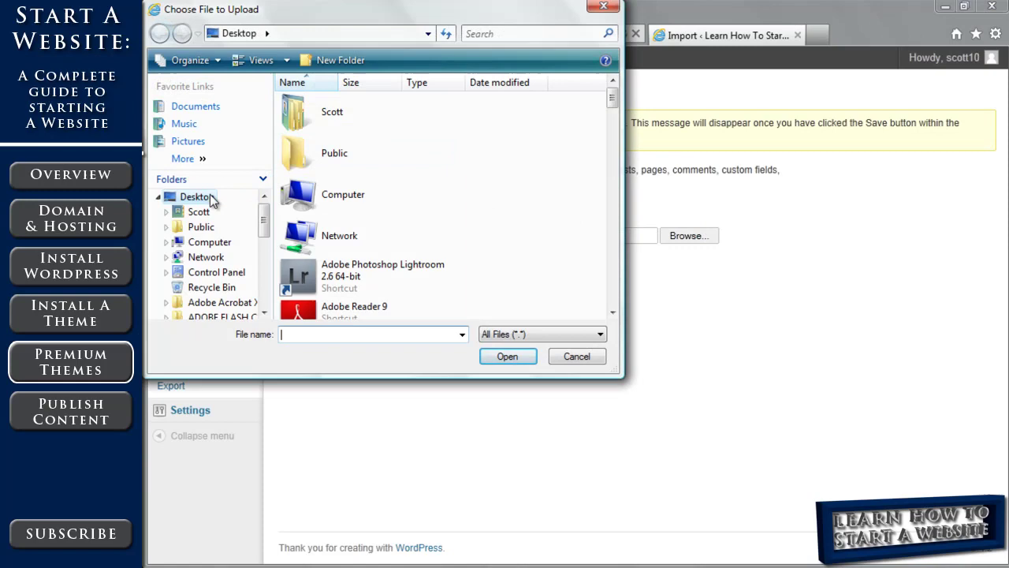
pyautogui.moveTo(612, 98); pyautogui.dragTo(615, 178)
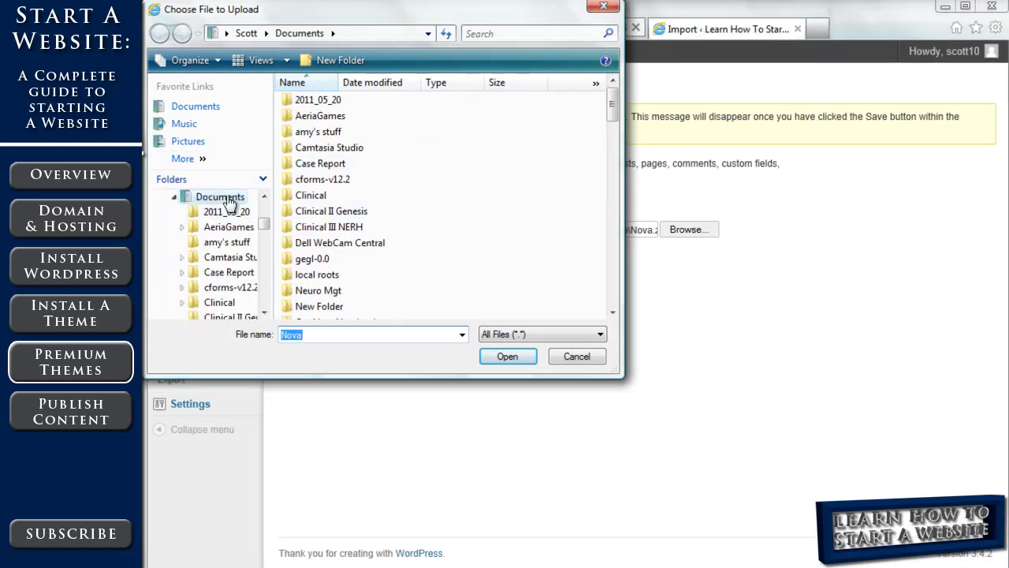
pyautogui.scroll(5, 225, 237)
pyautogui.click(197, 197)
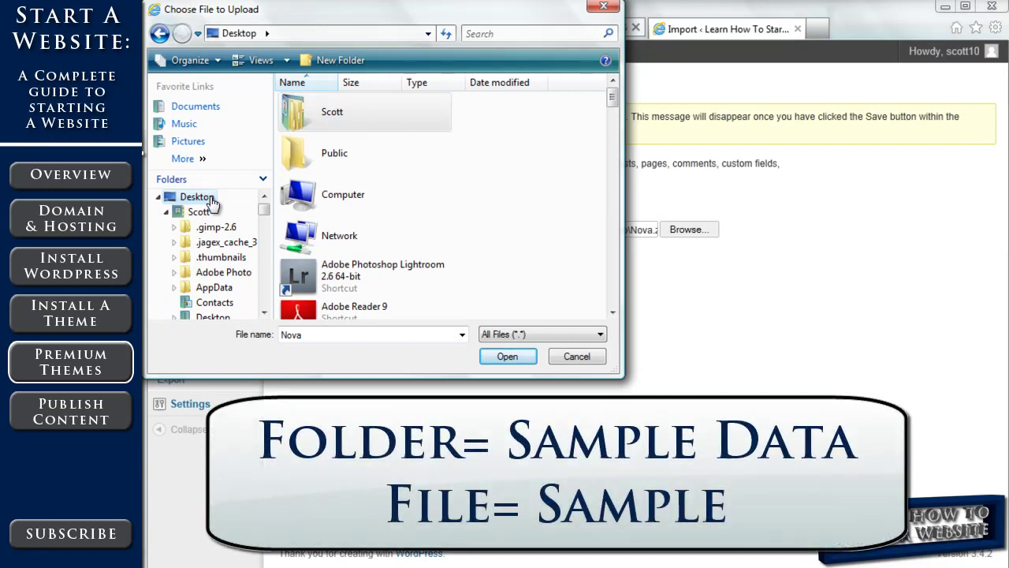
pyautogui.moveTo(612, 93); pyautogui.dragTo(618, 259)
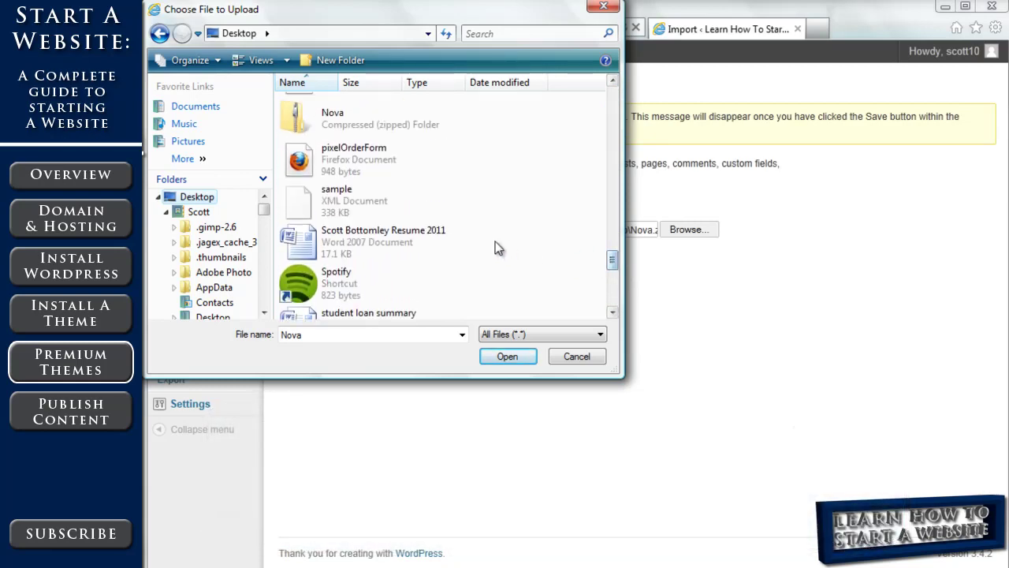
pyautogui.click(312, 212)
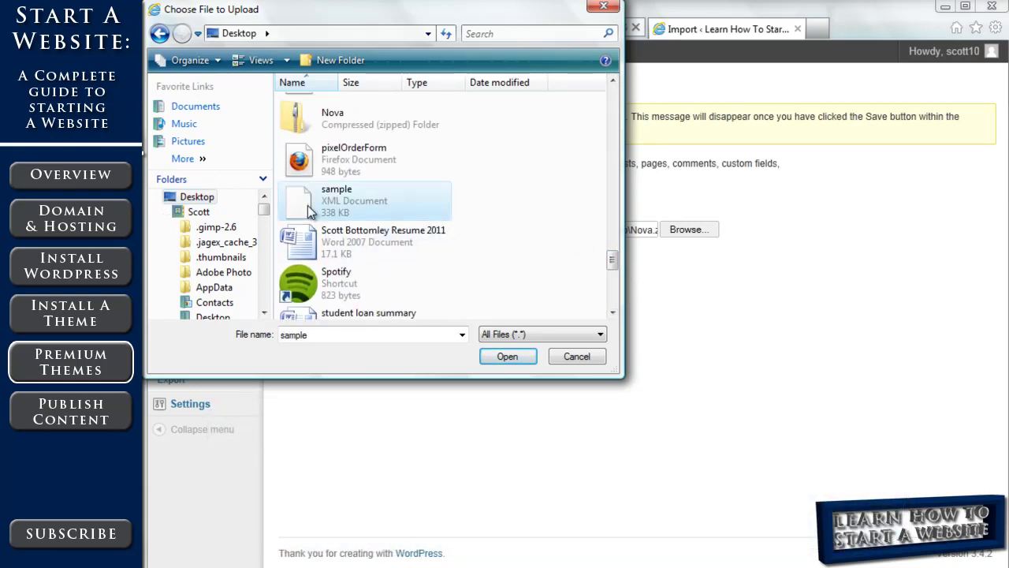
pyautogui.doubleClick(312, 211)
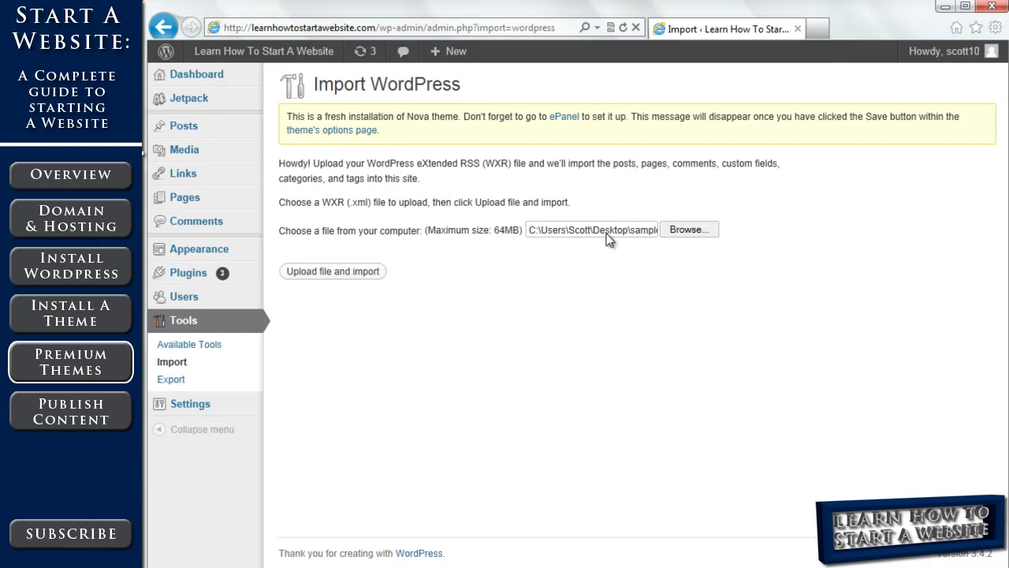
# Upload the sample file and run the import with file attachments and epanel settings included.
pyautogui.click(328, 276)
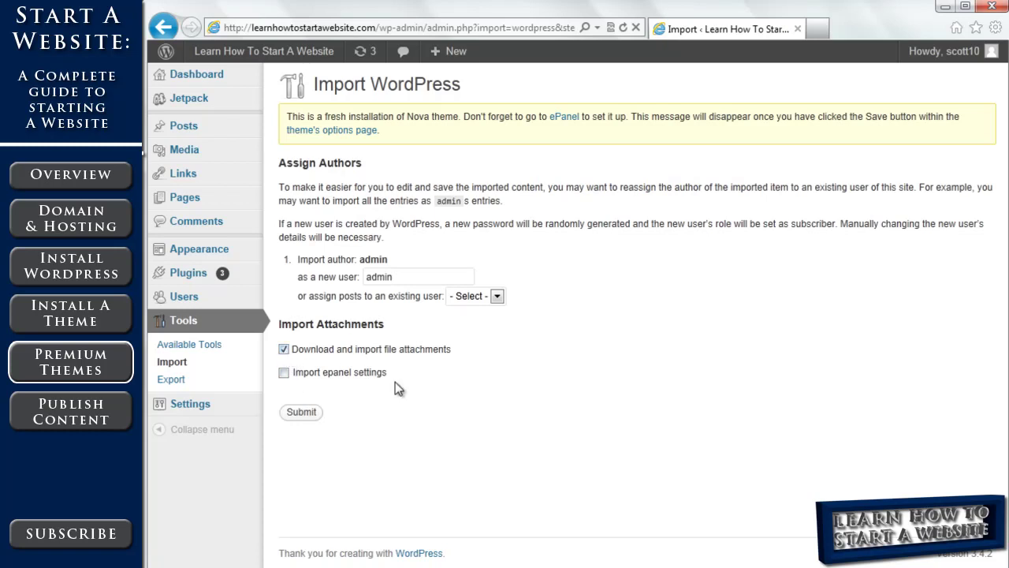
pyautogui.click(285, 372)
pyautogui.click(306, 416)
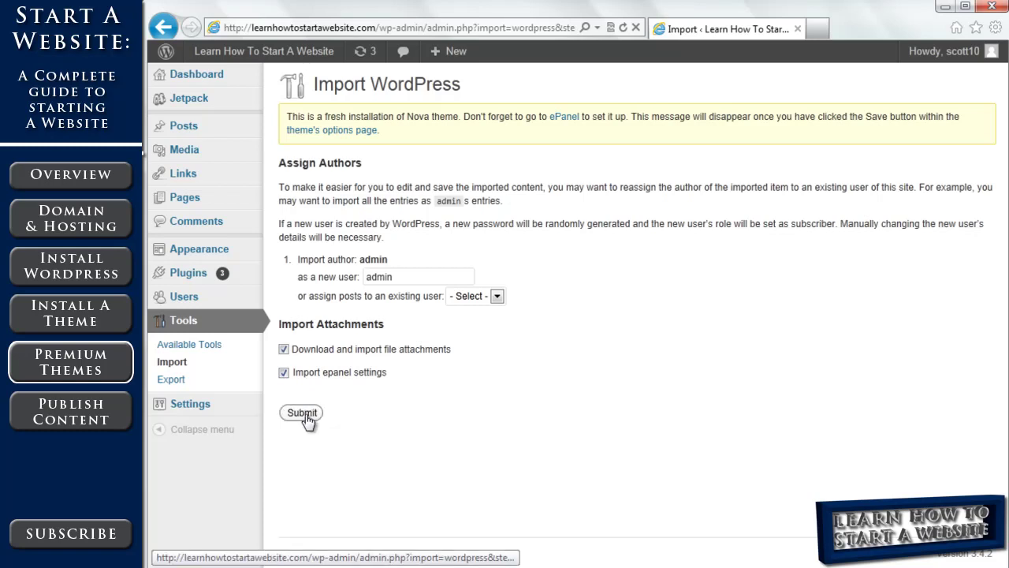
# Visit the live site and look over the homepage's featured slides and the posts below them.
pyautogui.moveTo(261, 59)
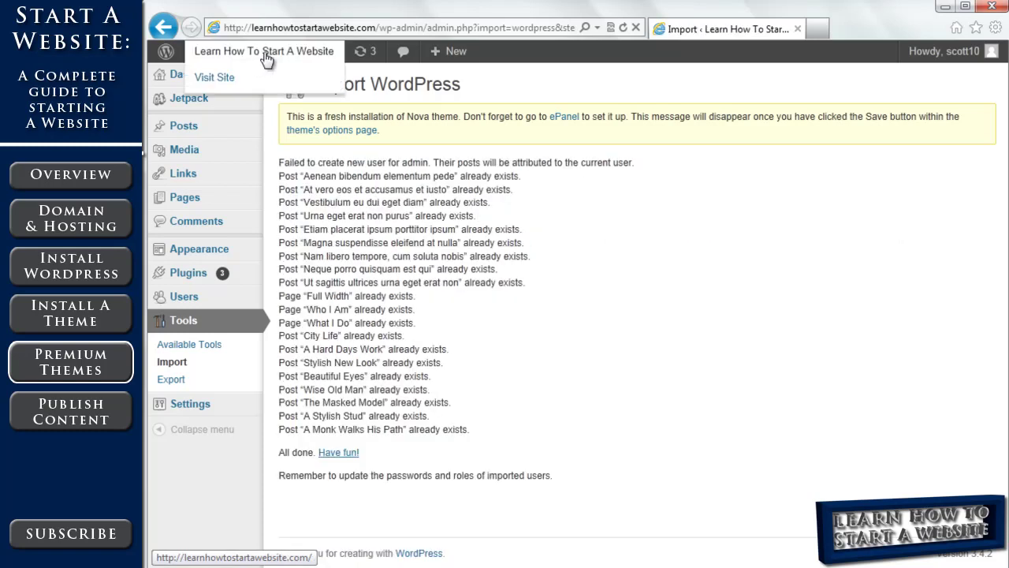
pyautogui.click(267, 57)
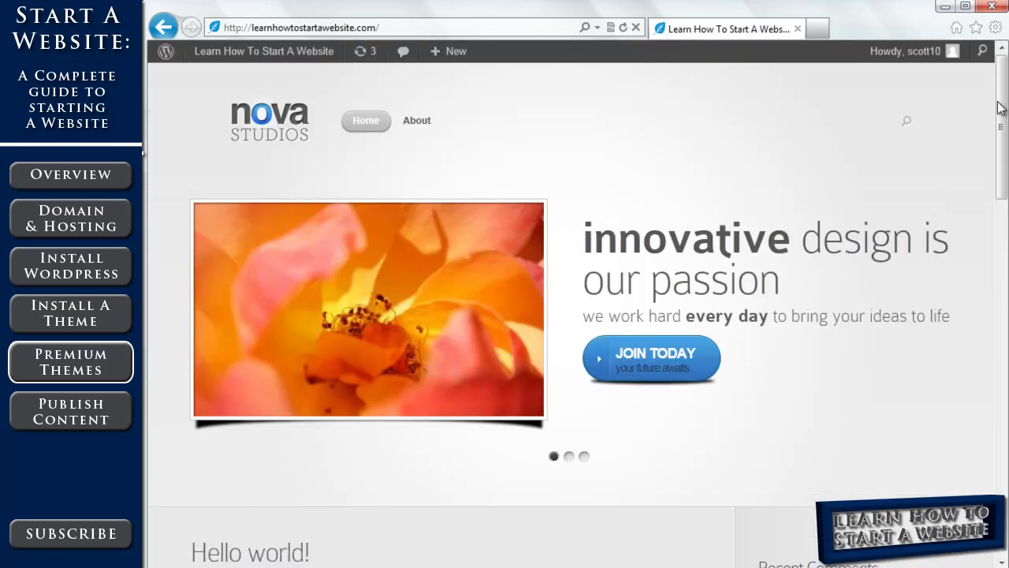
pyautogui.moveTo(1003, 110)
pyautogui.mouseDown()
pyautogui.moveTo(1003, 331)
pyautogui.moveTo(1006, 118)
pyautogui.mouseUp()
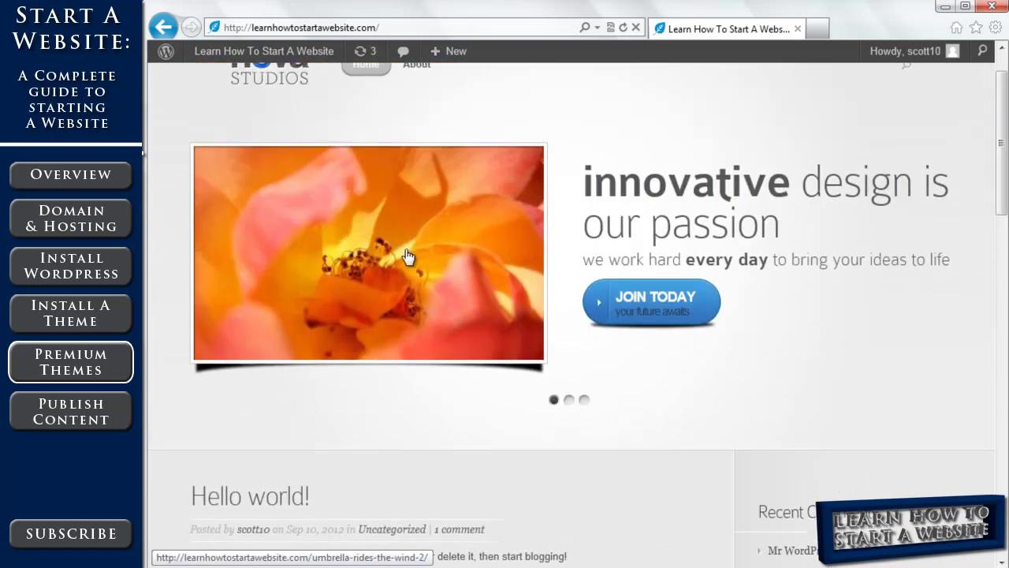
pyautogui.click(569, 403)
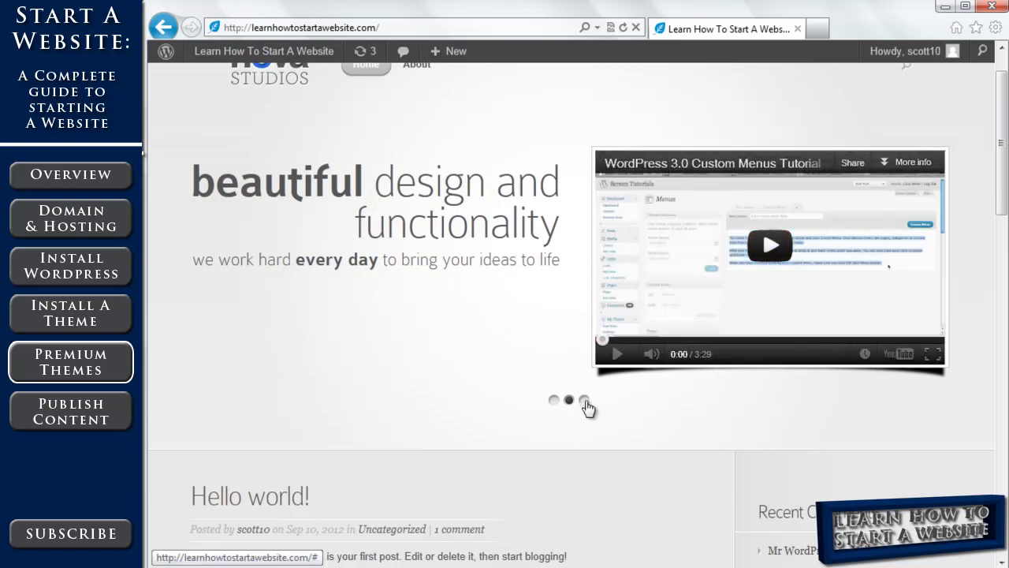
pyautogui.click(584, 402)
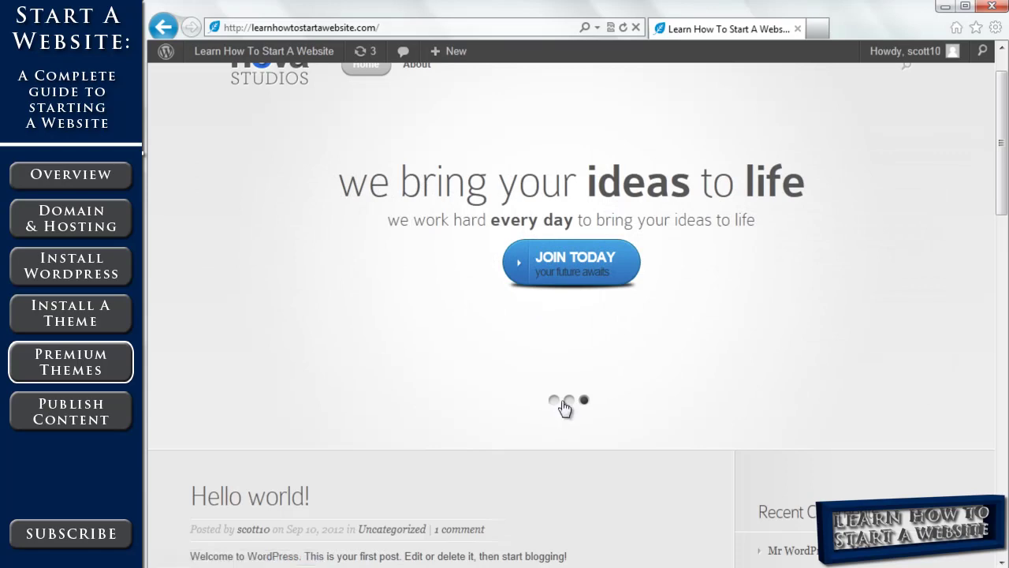
pyautogui.scroll(-10, 1001, 124)
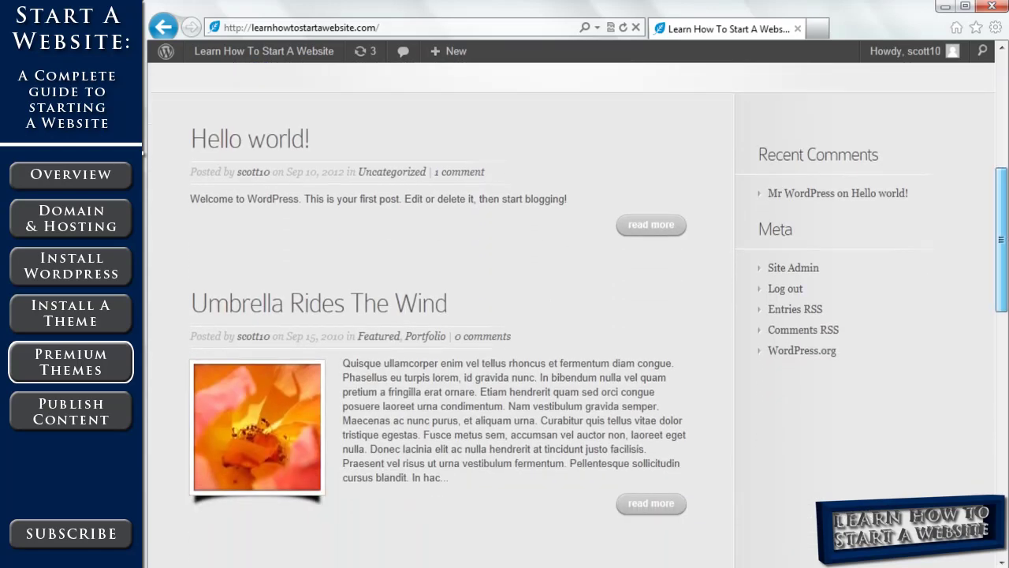
pyautogui.scroll(10, 579, 315)
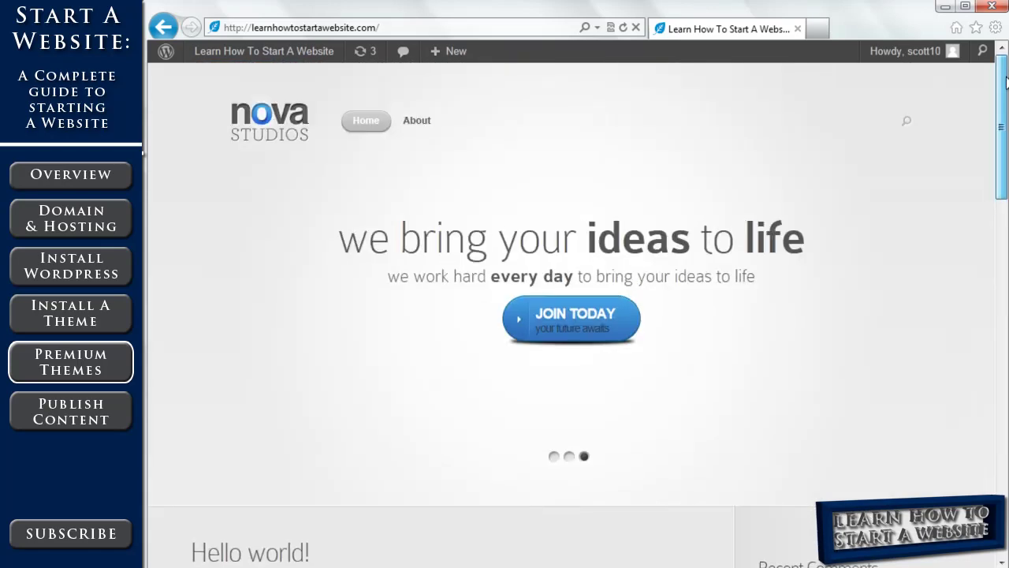
# Return to the site's dashboard.
pyautogui.click(287, 59)
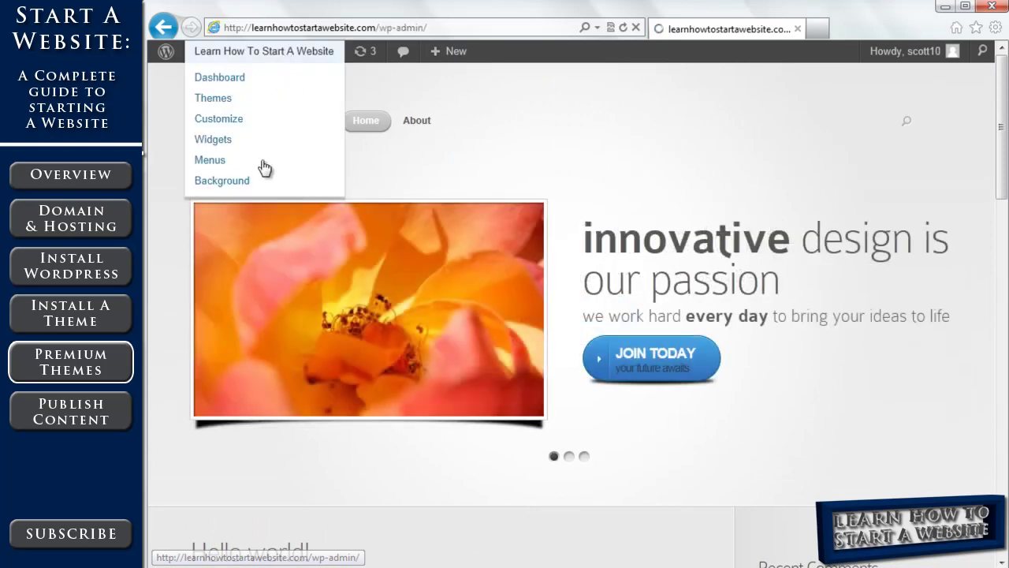